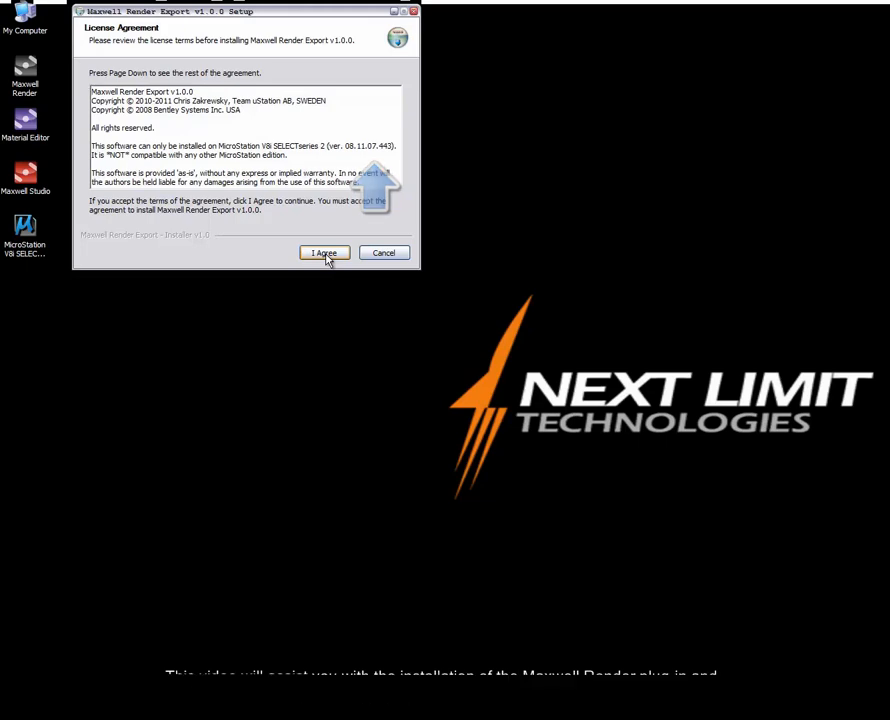
Install the Maxwell Render Export plug-in with default components into MicroStation's mdlsys\asneeded folder.
{"action": "left_click", "coordinate": [326, 256]}
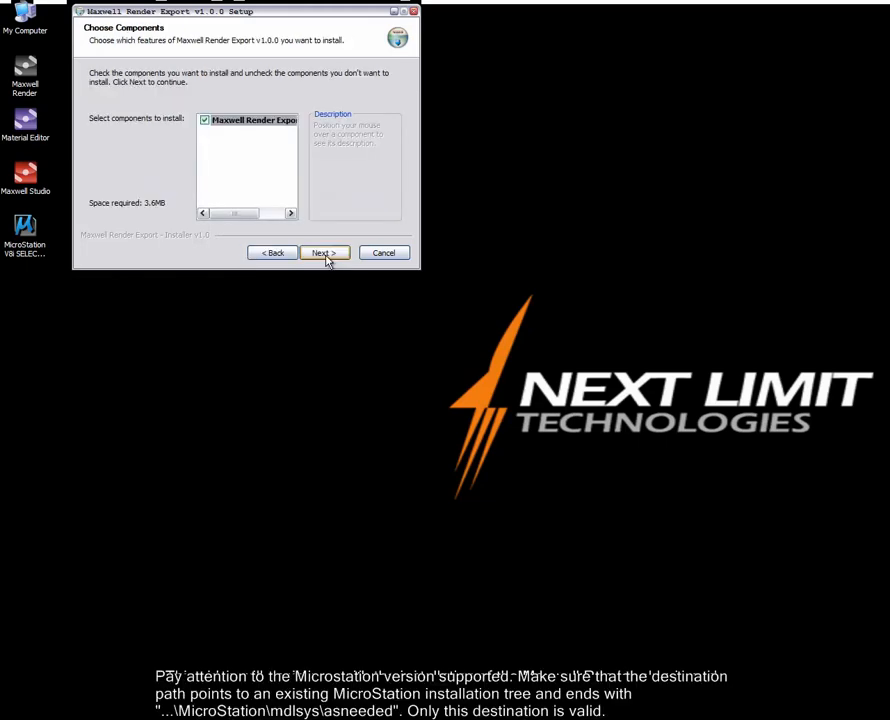
{"action": "left_click", "coordinate": [326, 256]}
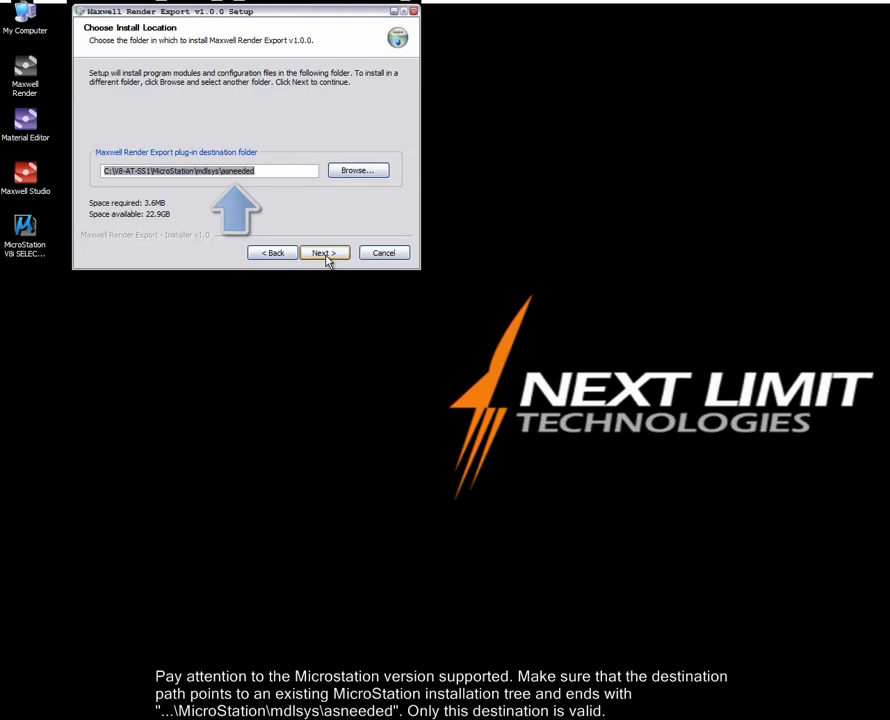
{"action": "left_click", "coordinate": [325, 254]}
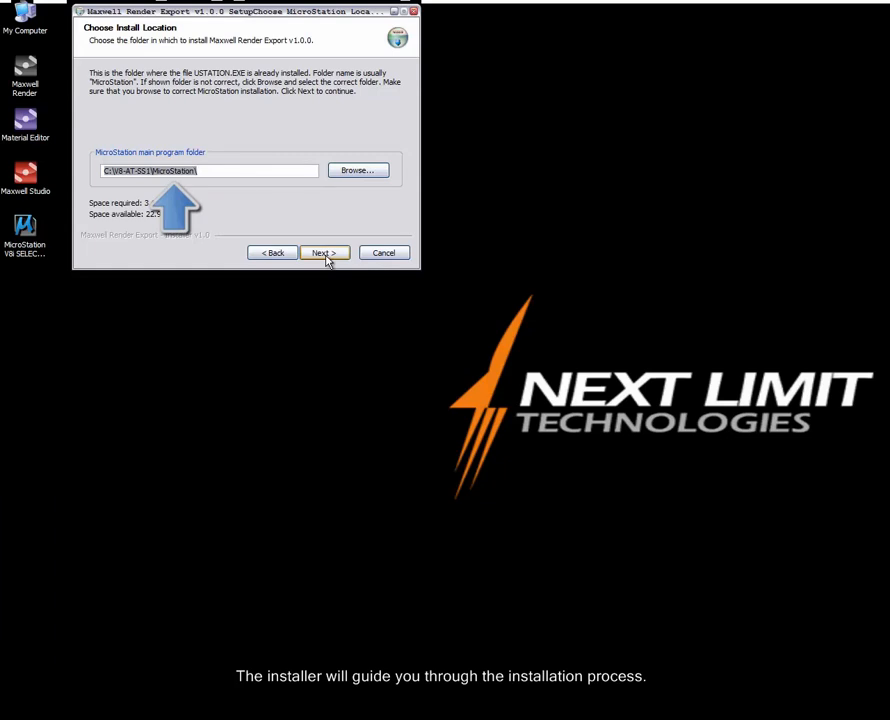
{"action": "left_click", "coordinate": [326, 256]}
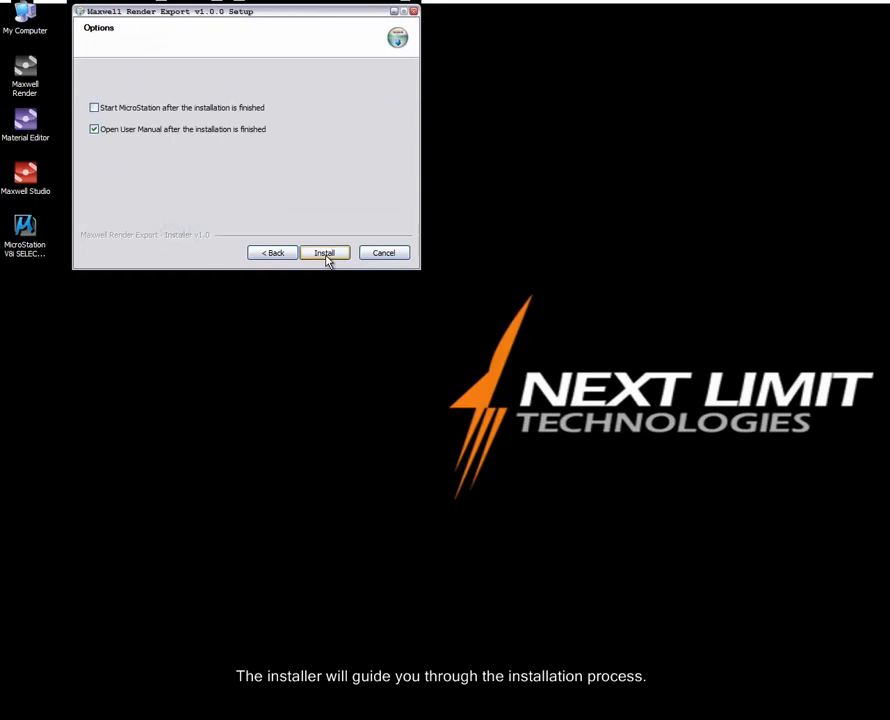
{"action": "left_click", "coordinate": [325, 254]}
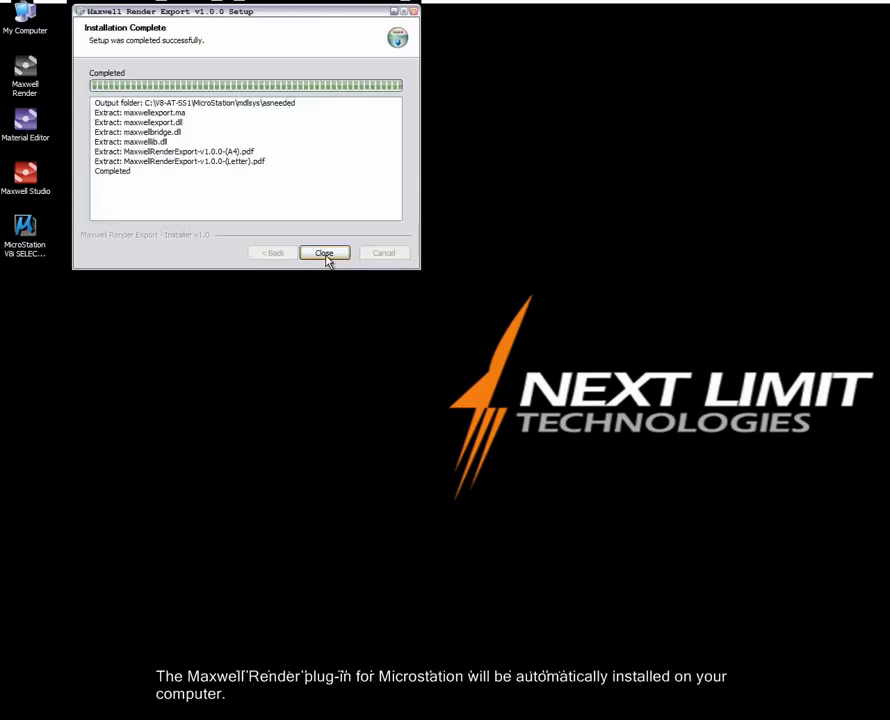
{"action": "left_click", "coordinate": [324, 253]}
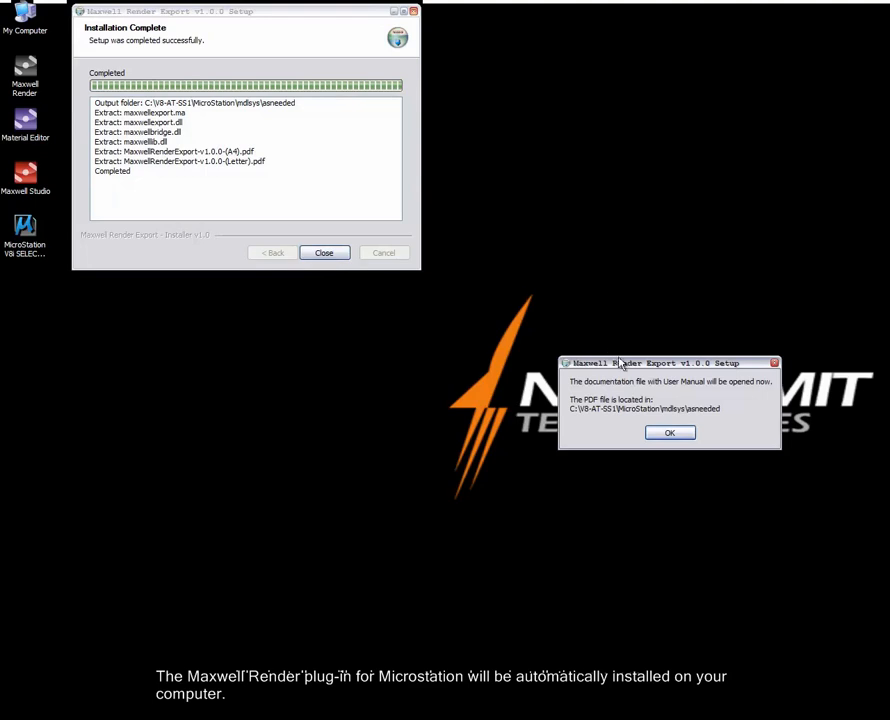
Move the documentation notice aside and acknowledge it so the user manual opens.
{"action": "left_click_drag", "start_coordinate": [622, 364], "coordinate": [172, 295]}
{"action": "left_click", "coordinate": [218, 365]}
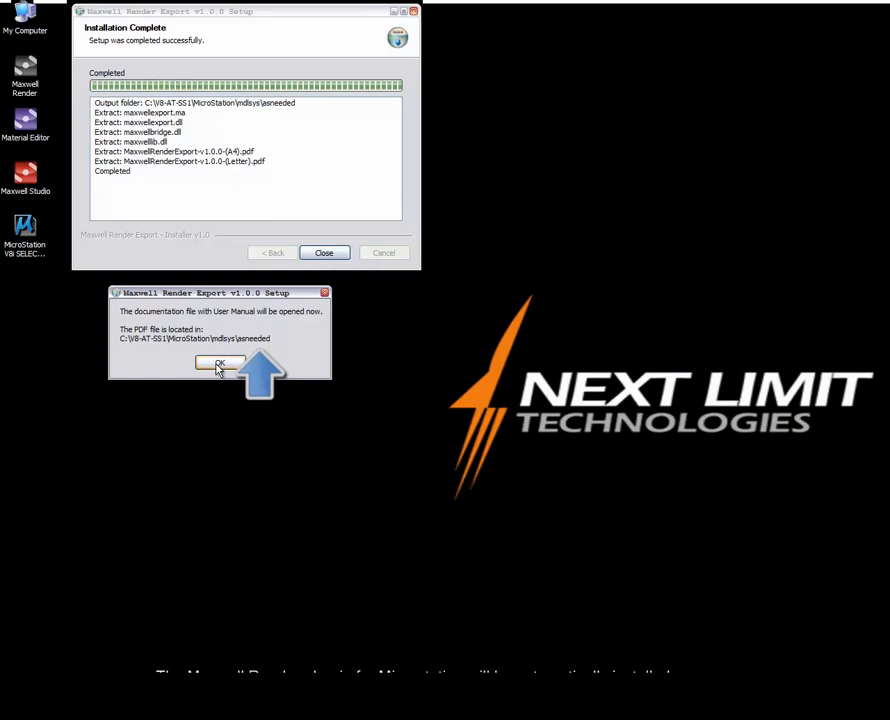
{"action": "left_click", "coordinate": [218, 365]}
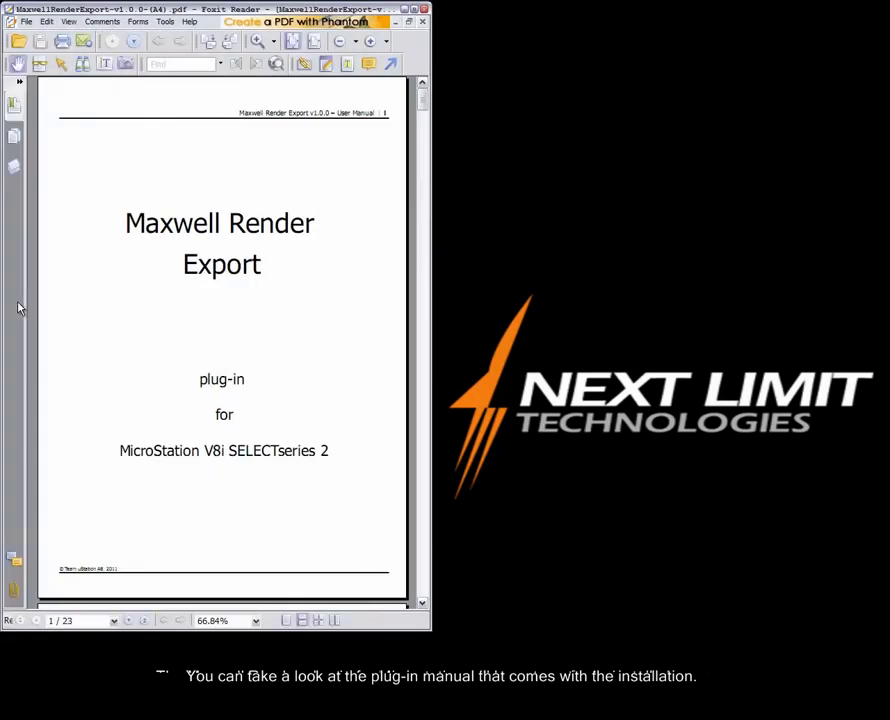
Page through the Maxwell Render Export manual from the Table of Contents to the Environment Tab pages.
{"action": "key", "text": "Page_Down"}
{"action": "key", "text": "Page_Down"}
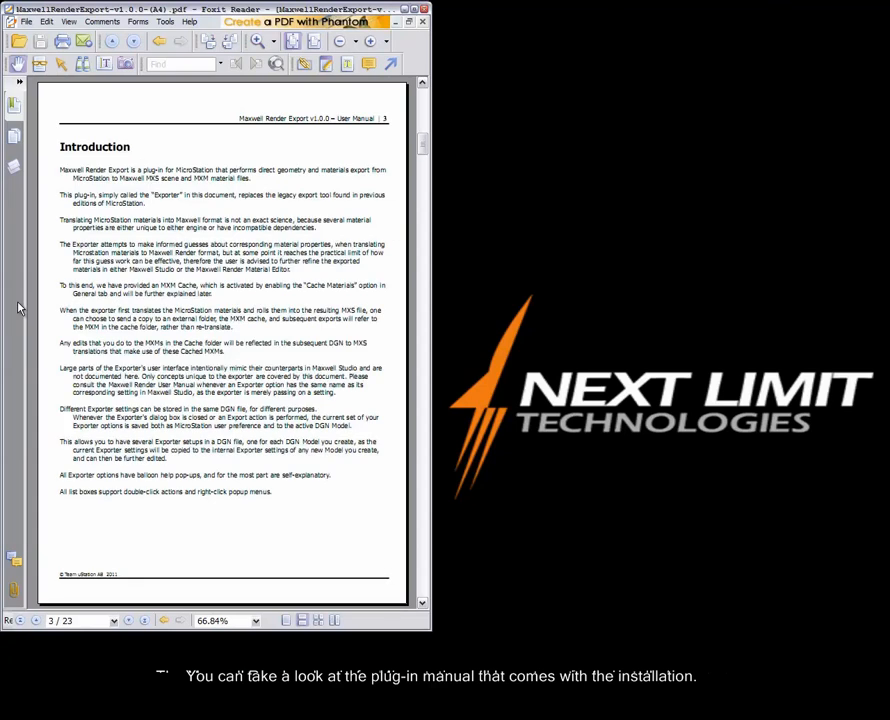
{"action": "key", "text": "Page_Down"}
{"action": "key", "text": "Page_Down"}
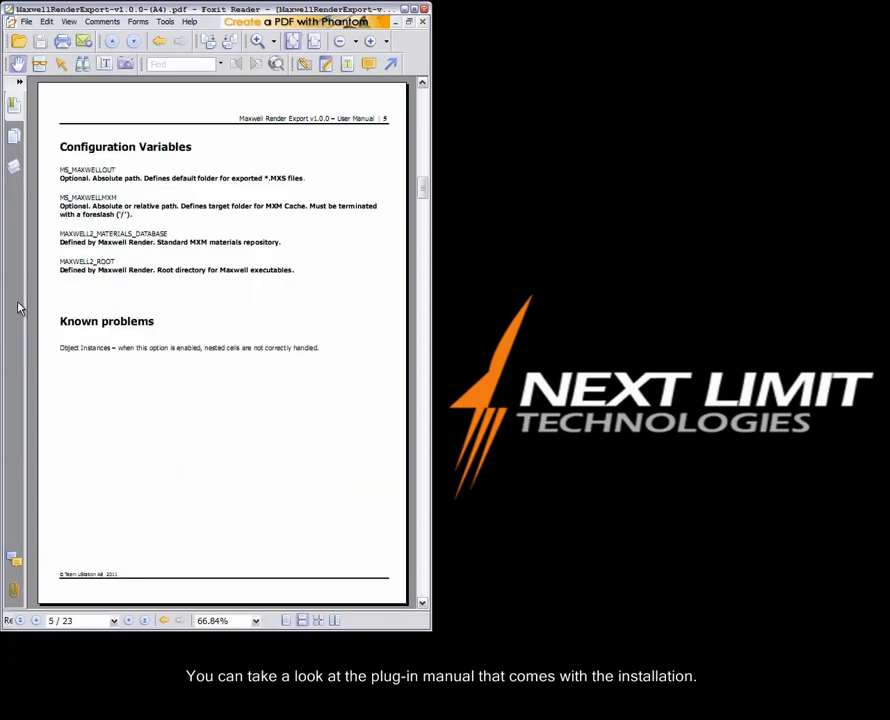
{"action": "key", "text": "Page_Down"}
{"action": "key", "text": "Page_Down"}
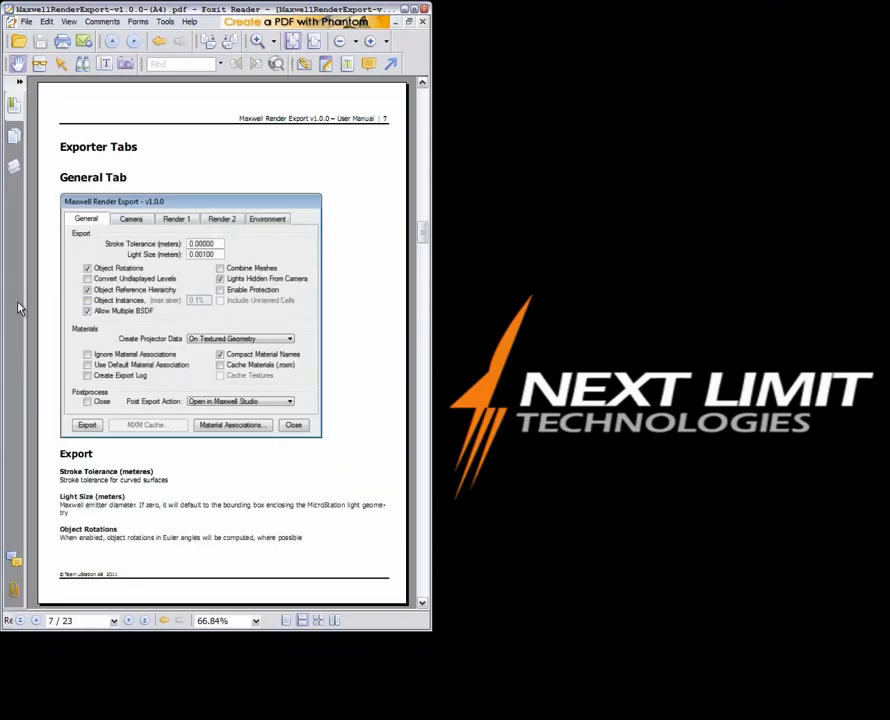
{"action": "key", "text": "Page_Down"}
{"action": "key", "text": "Page_Down"}
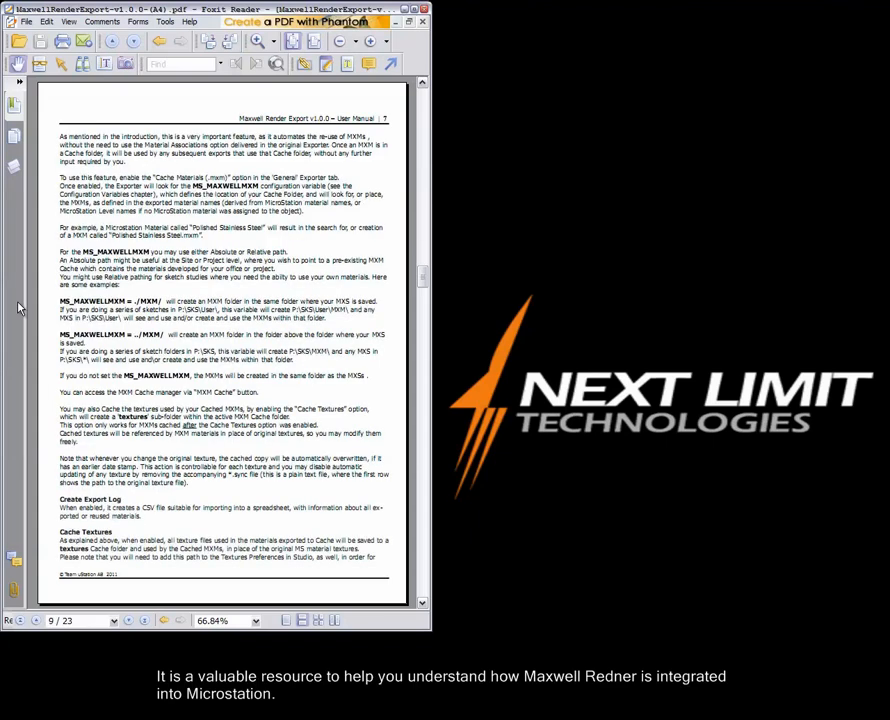
{"action": "key", "text": "Page_Down"}
{"action": "key", "text": "Page_Down"}
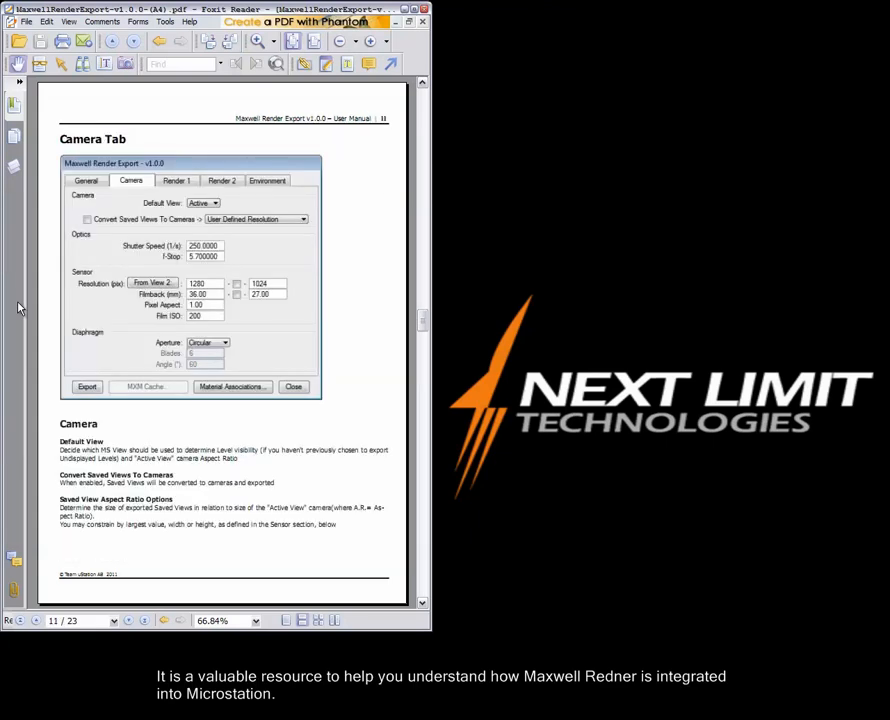
{"action": "key", "text": "Page_Down"}
{"action": "key", "text": "Page_Down"}
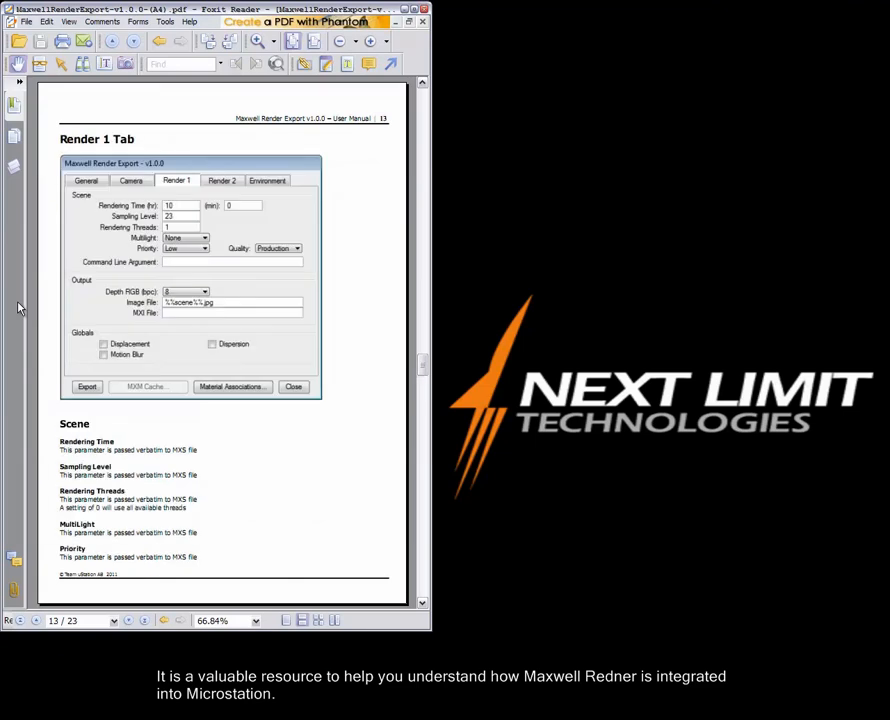
{"action": "key", "text": "Page_Down"}
{"action": "key", "text": "Page_Down"}
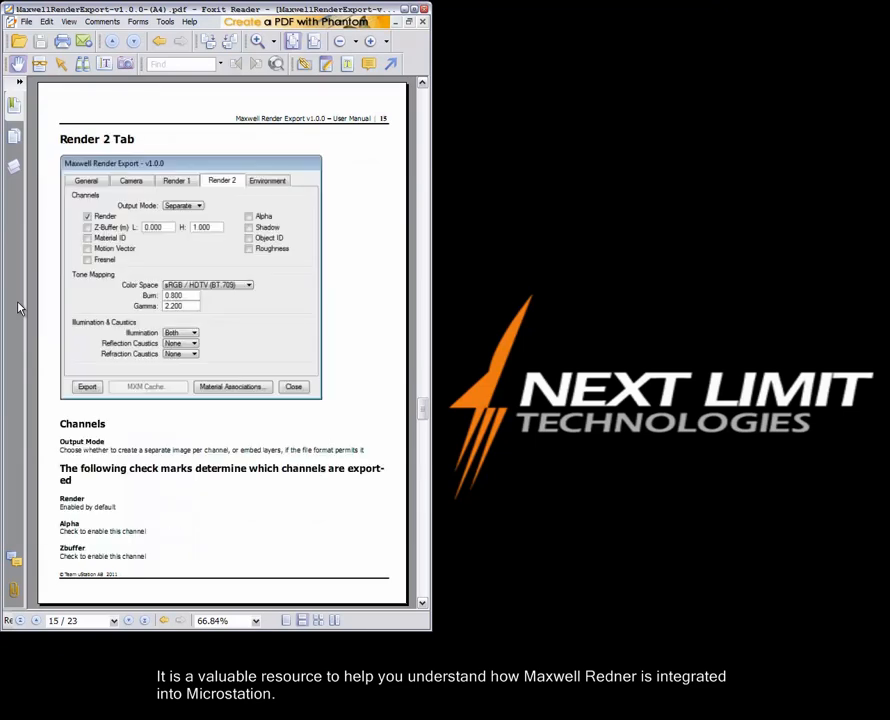
{"action": "key", "text": "Page_Down"}
{"action": "key", "text": "Page_Down"}
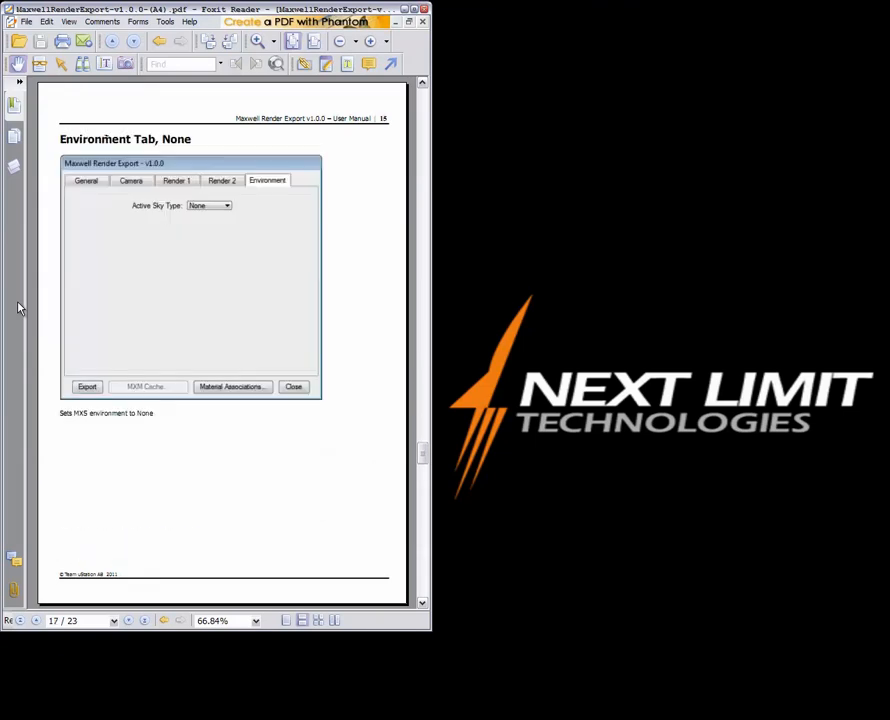
{"action": "key", "text": "Page_Down"}
{"action": "key", "text": "Page_Down"}
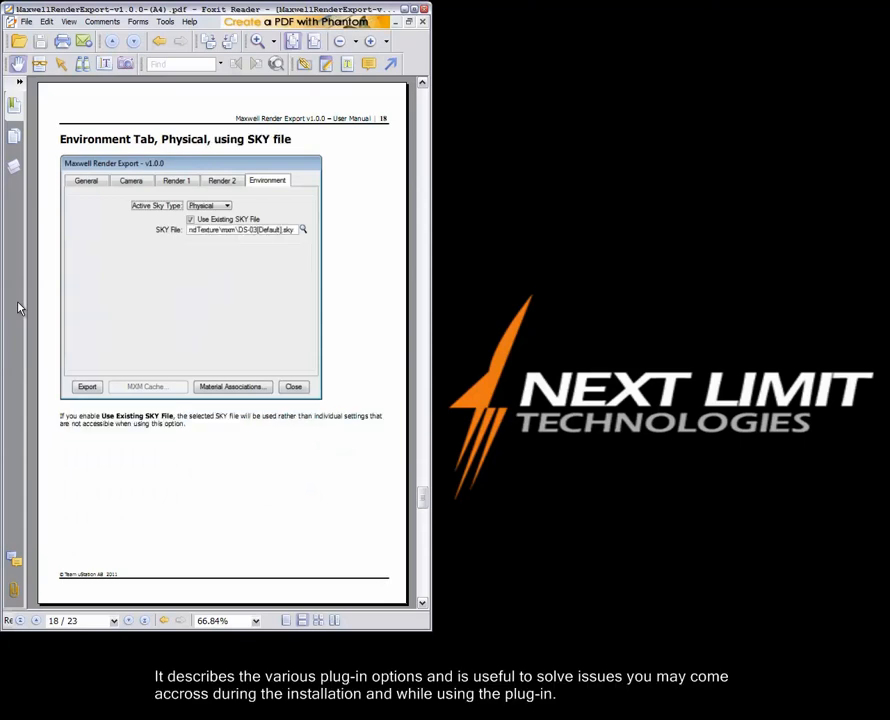
{"action": "key", "text": "Page_Down"}
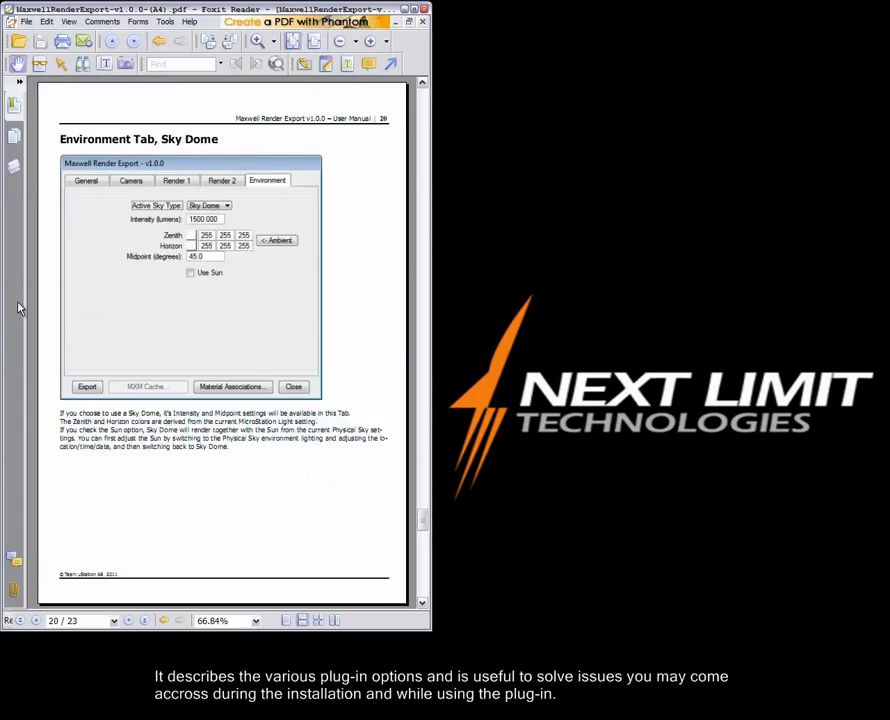
{"action": "key", "text": "Page_Down"}
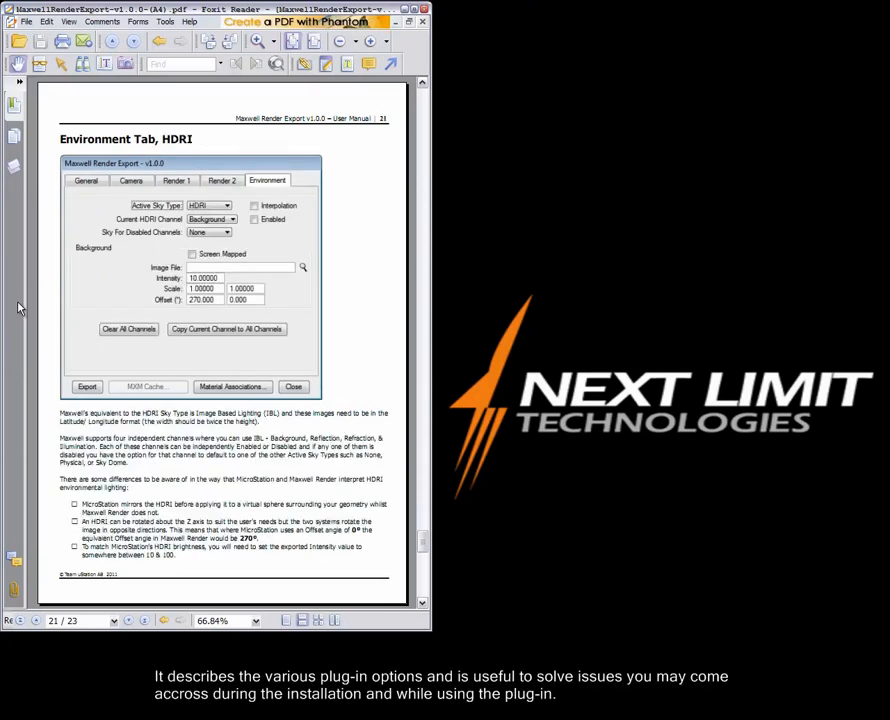
{"action": "key", "text": "Page_Down"}
{"action": "key", "text": "Page_Down"}
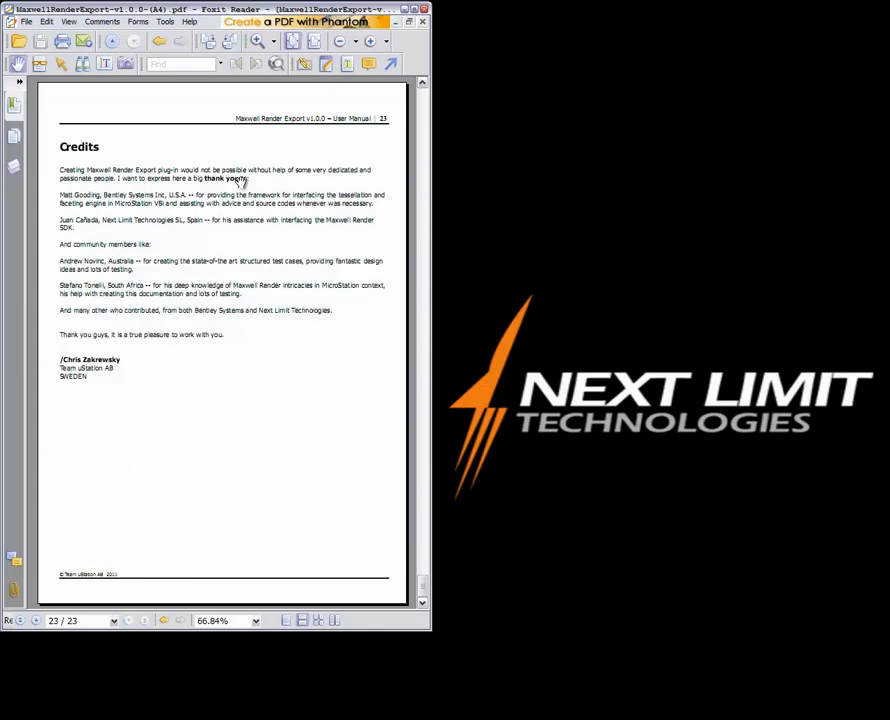
Close the manual, open the Test Render desktop folder, and launch MicroStation V8i.
{"action": "left_click", "coordinate": [424, 10]}
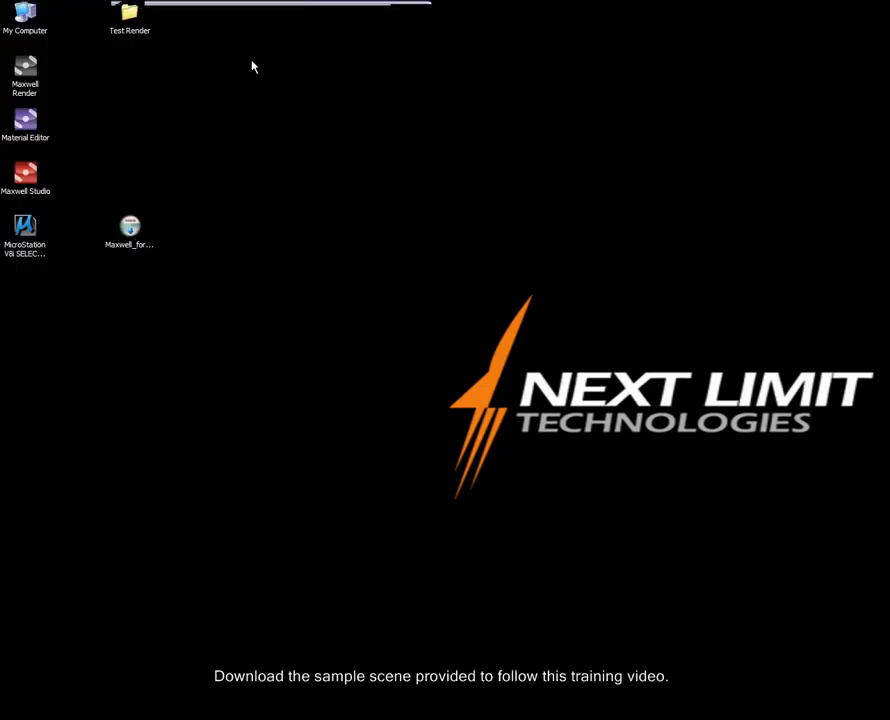
{"action": "double_click", "coordinate": [131, 15]}
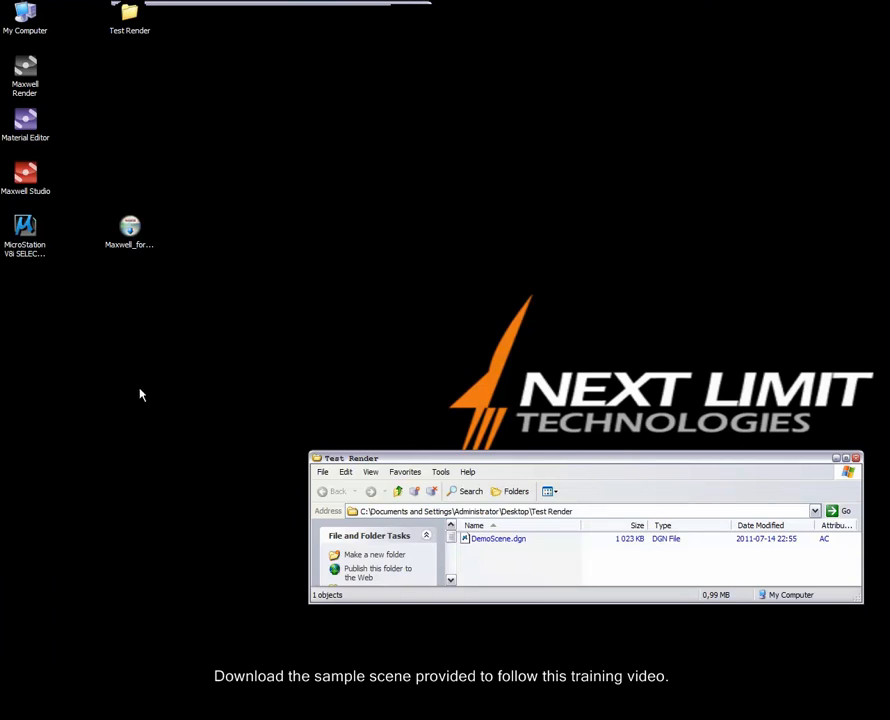
{"action": "double_click", "coordinate": [26, 232]}
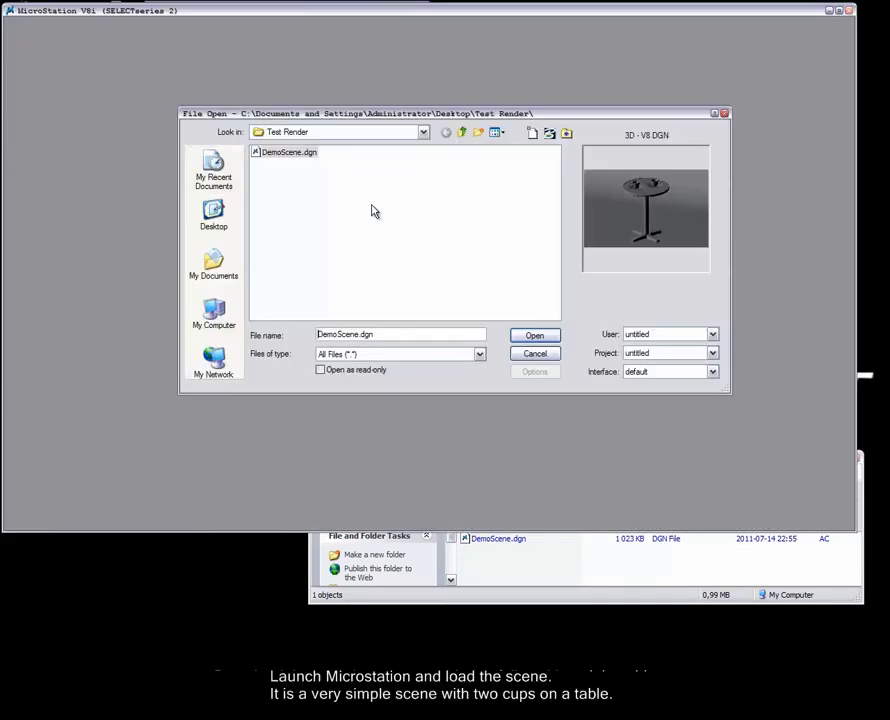
Open DemoScene.dgn and run the 'maxwell settings' key-in.
{"action": "left_click", "coordinate": [533, 336]}
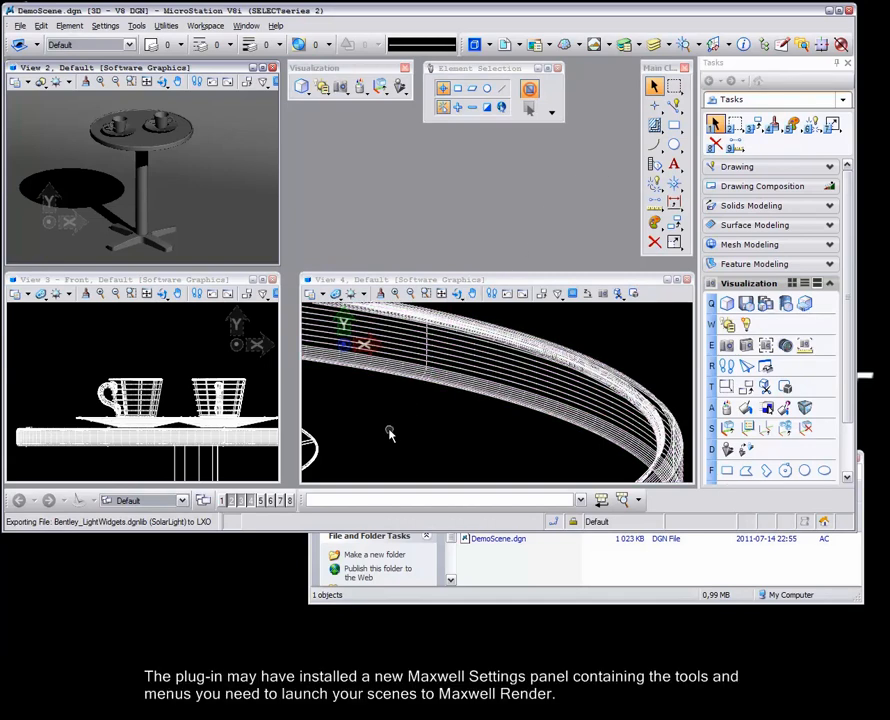
{"action": "left_click", "coordinate": [351, 500]}
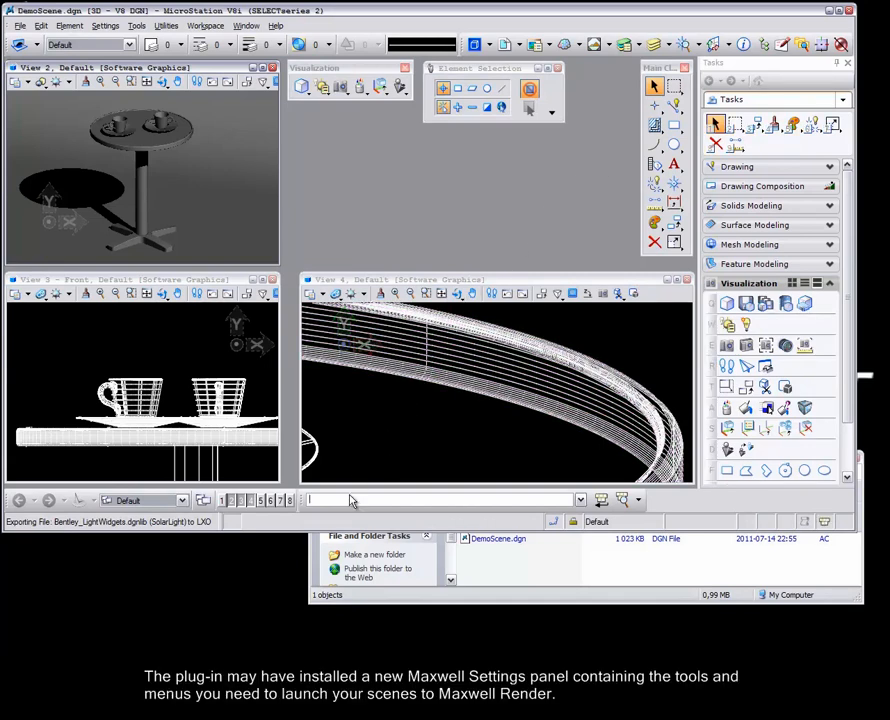
{"action": "type", "text": "maxwell settings"}
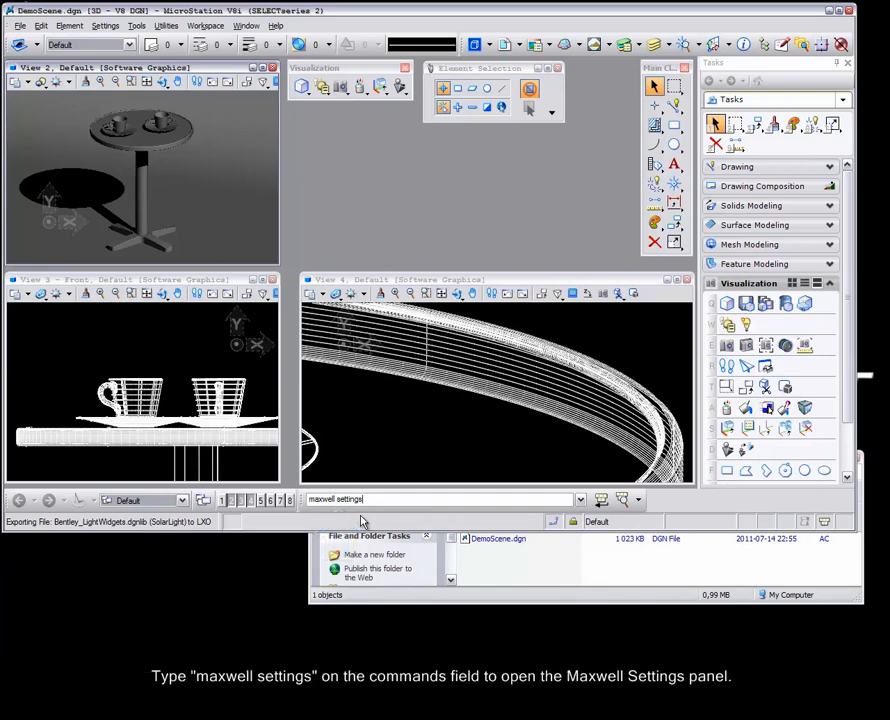
{"action": "key", "text": "Return"}
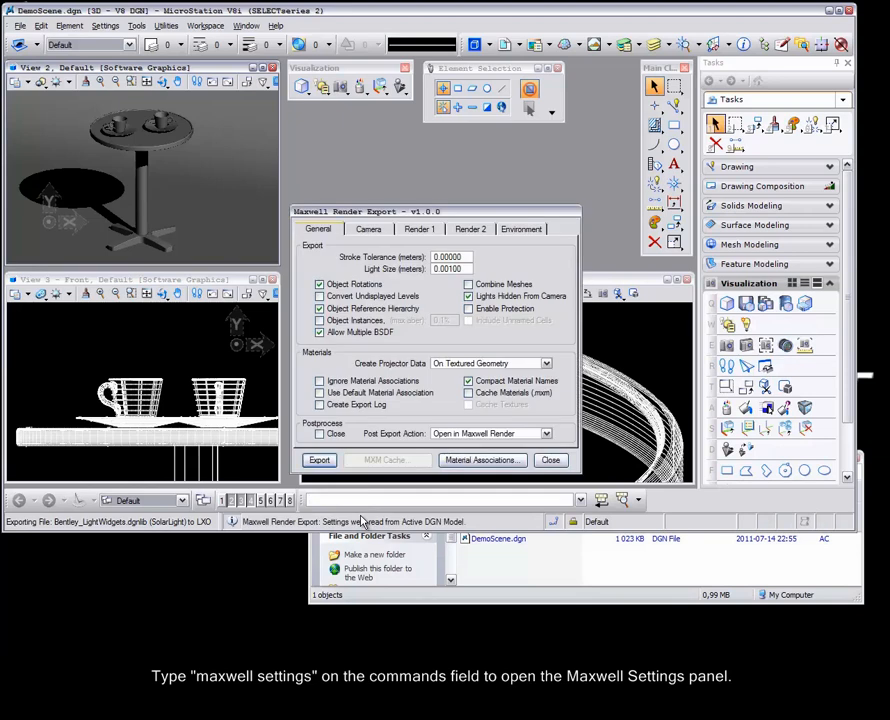
Keep opening the export in Maxwell Render, and set the camera to View 2 at 390 x 249.
{"action": "left_click", "coordinate": [546, 434]}
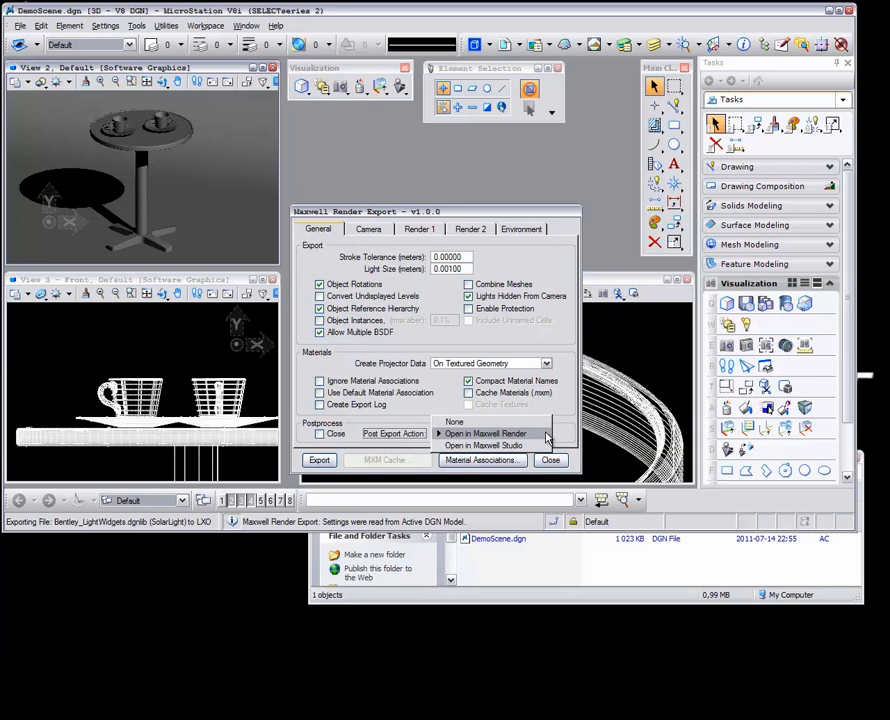
{"action": "left_click", "coordinate": [546, 434]}
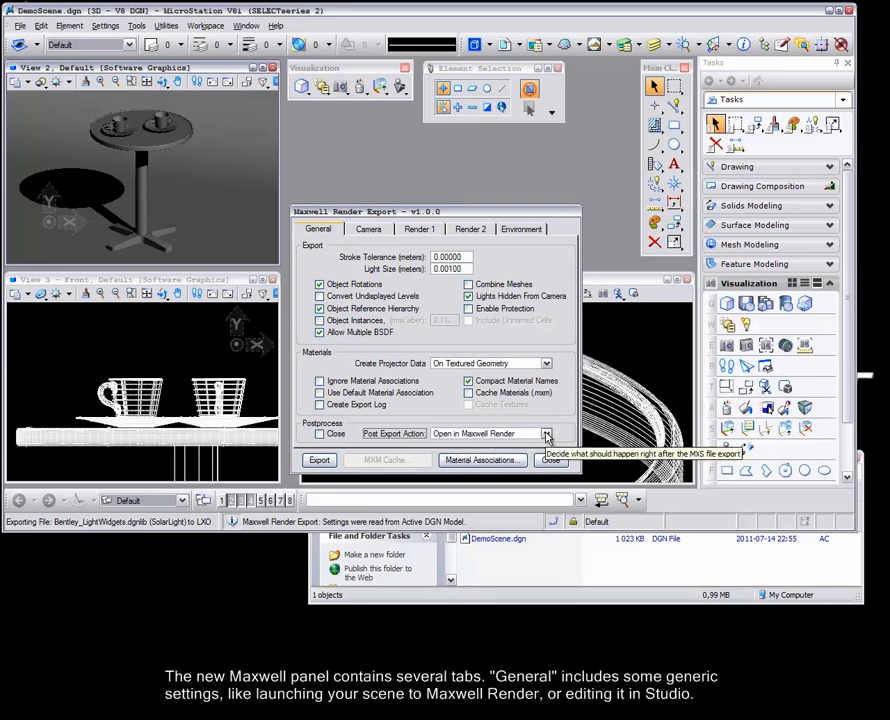
{"action": "left_click", "coordinate": [372, 231]}
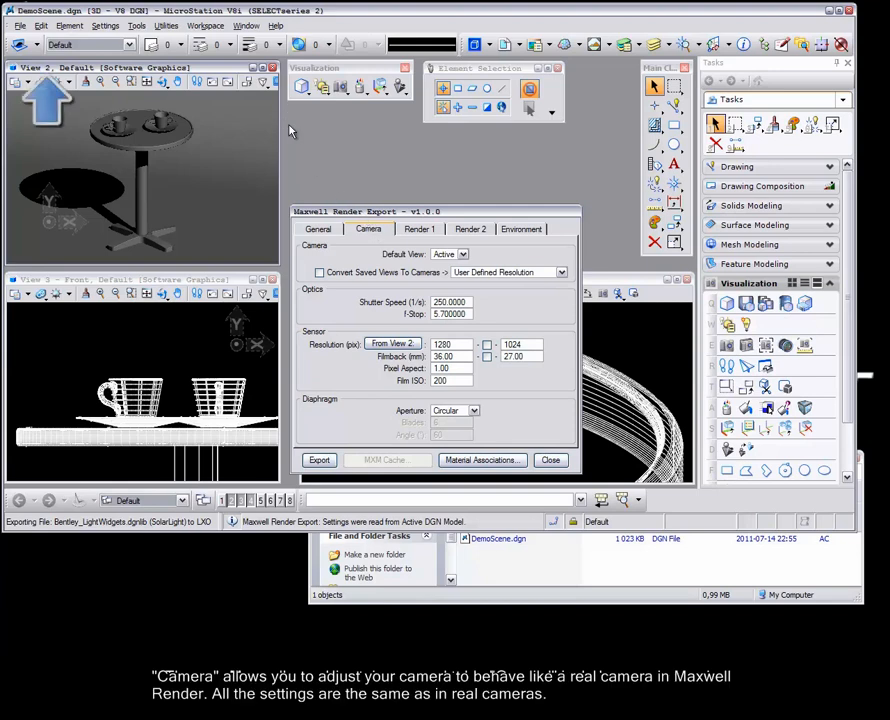
{"action": "left_click", "coordinate": [462, 254]}
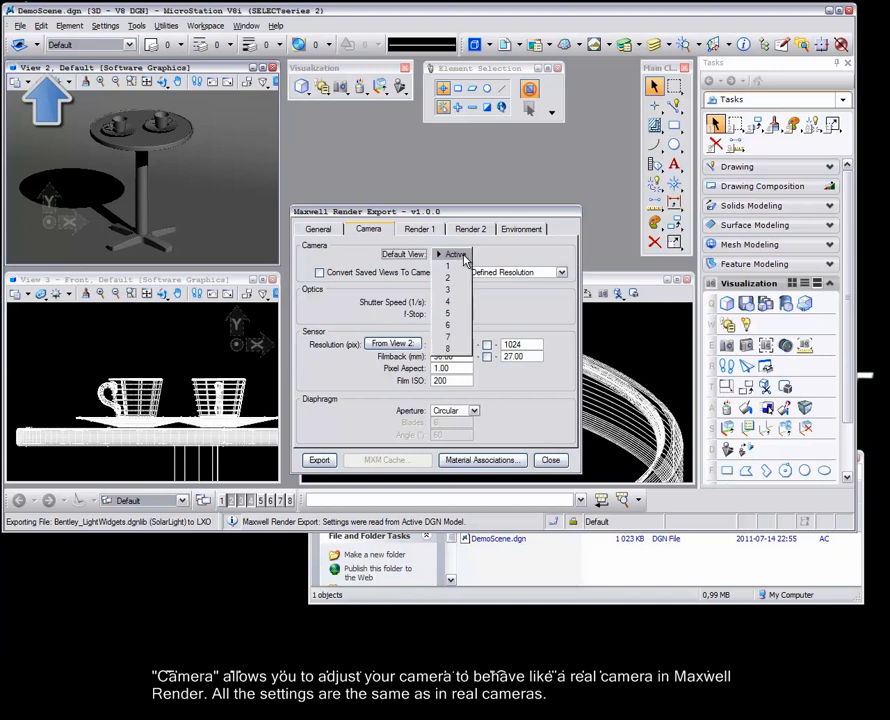
{"action": "left_click", "coordinate": [448, 277]}
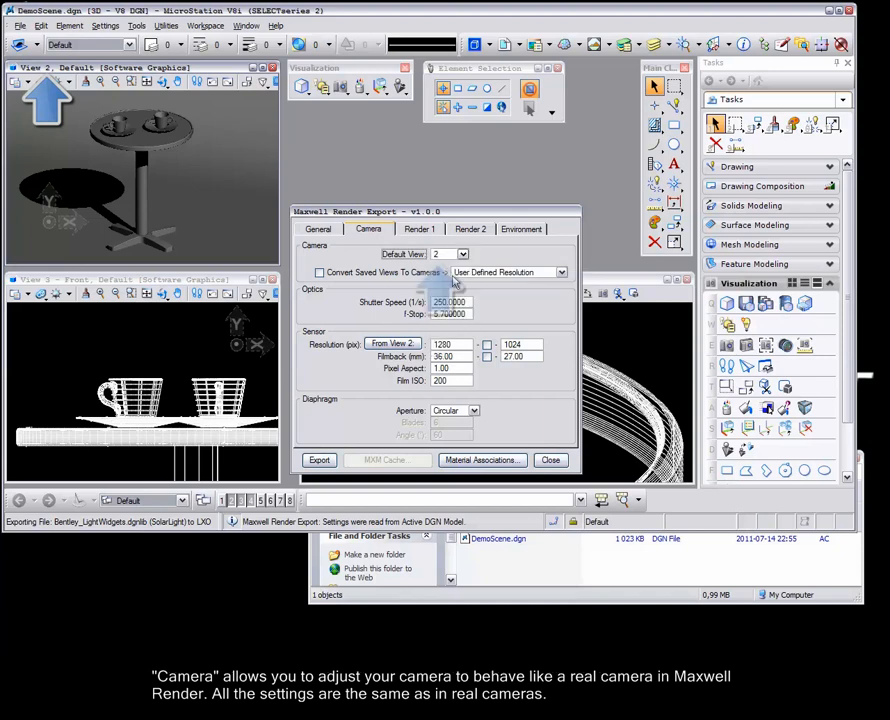
{"action": "left_click", "coordinate": [420, 347]}
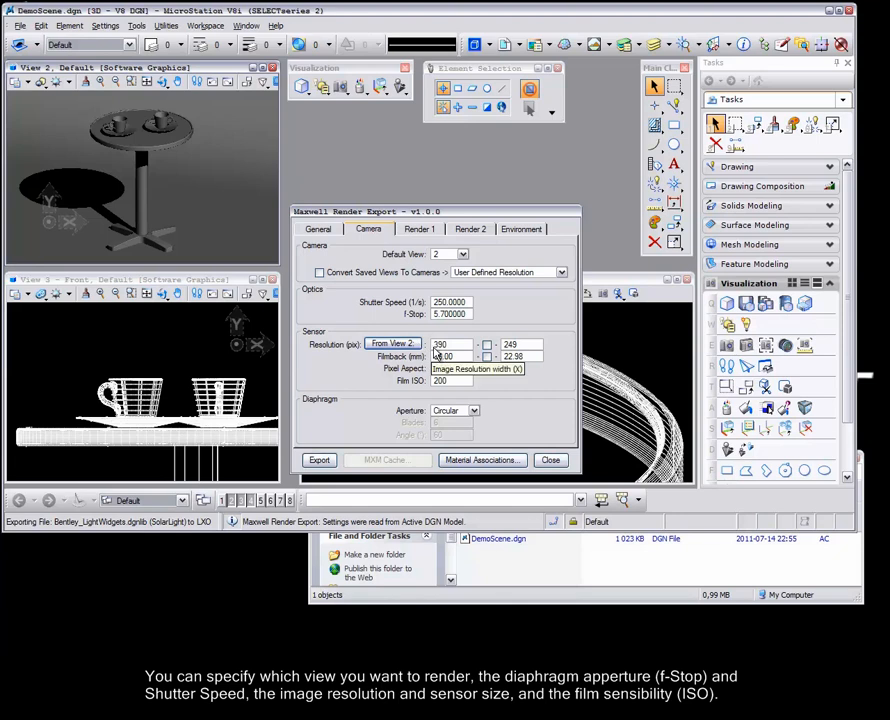
On Render 1, set rendering time to 0 h 2 min and sampling level to 10.
{"action": "left_click", "coordinate": [418, 232]}
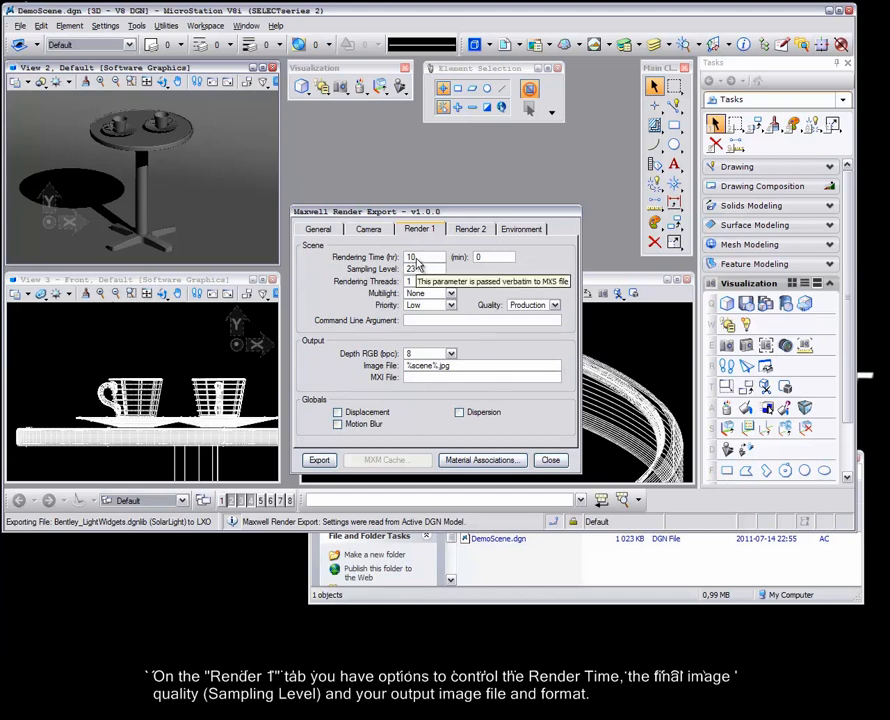
{"action": "left_click_drag", "start_coordinate": [417, 259], "coordinate": [406, 260]}
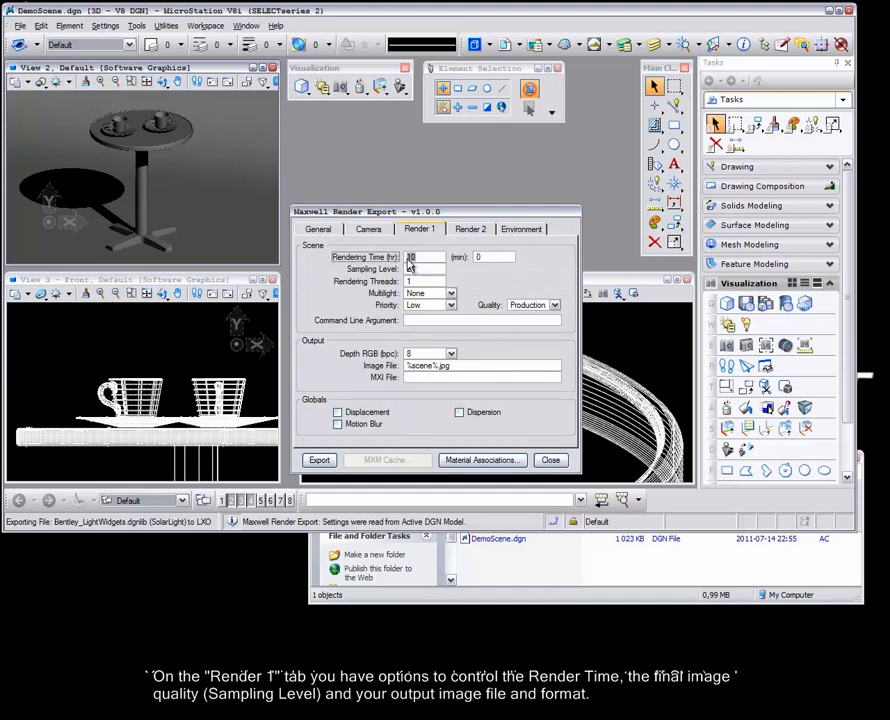
{"action": "type", "text": "0"}
{"action": "left_click", "coordinate": [476, 259]}
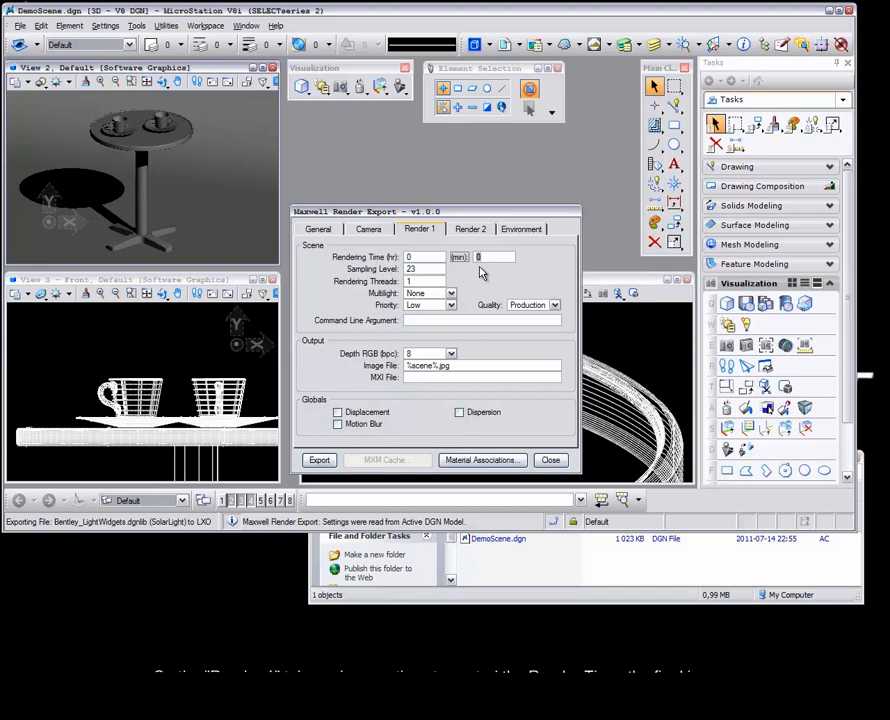
{"action": "type", "text": "2"}
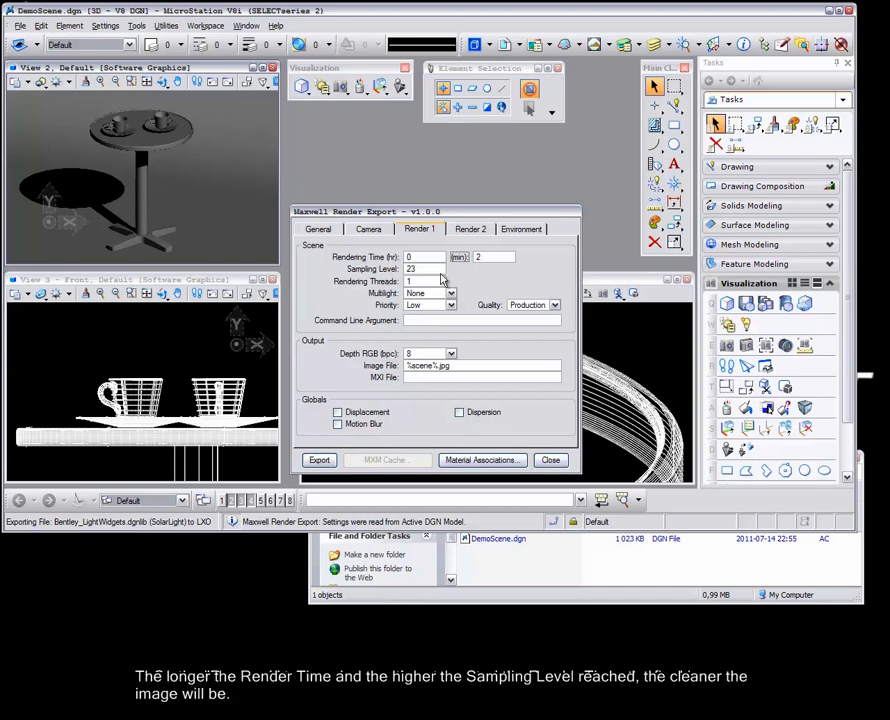
{"action": "left_click_drag", "start_coordinate": [418, 269], "coordinate": [408, 267]}
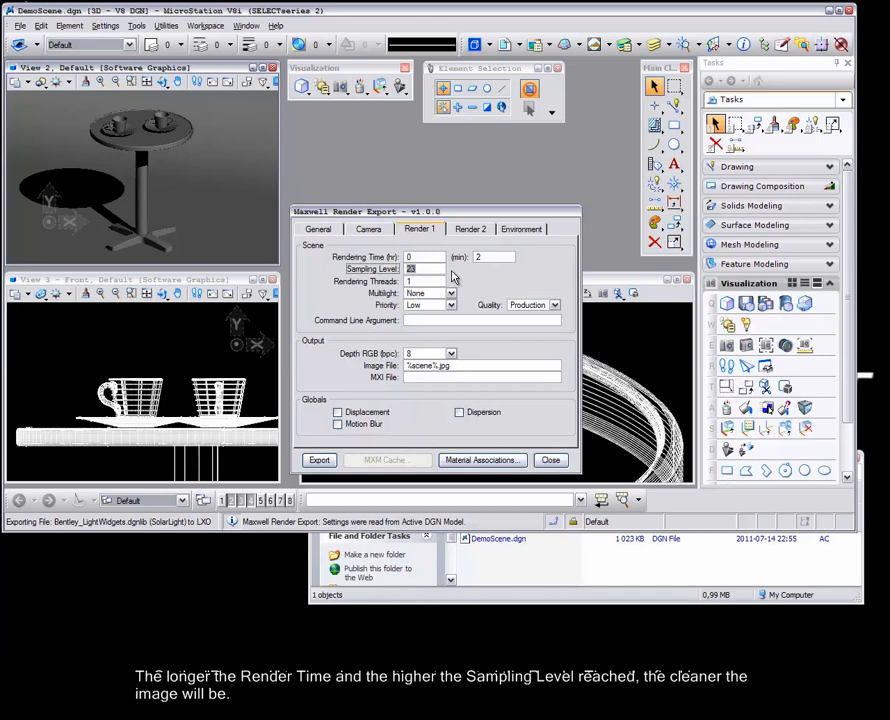
{"action": "type", "text": "10"}
{"action": "key", "text": "Tab"}
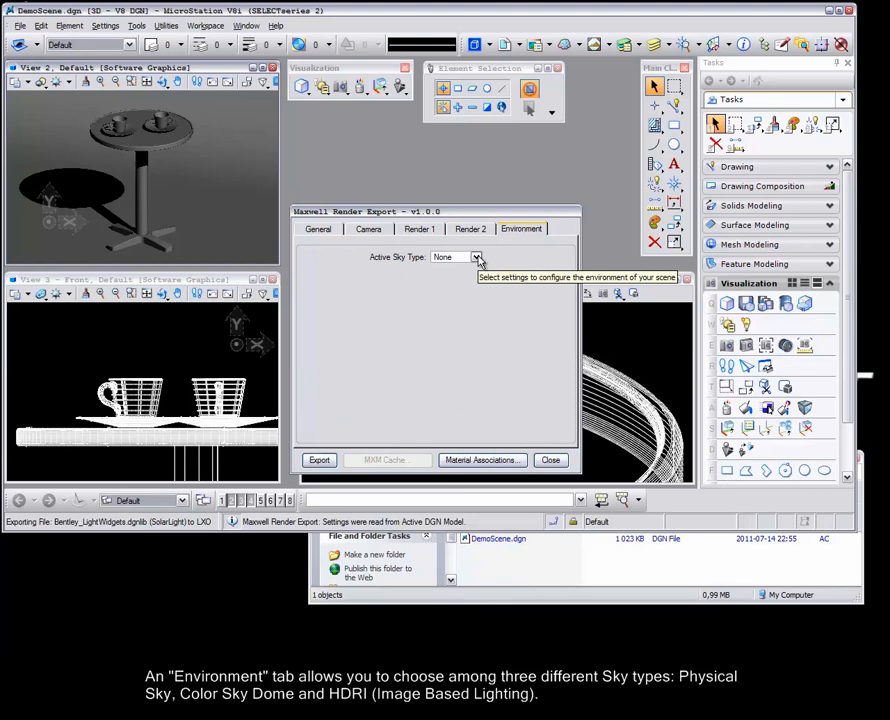
Choose a Physical sky and export the scene, bringing up the DemoScene.mxs save prompt.
{"action": "left_click", "coordinate": [478, 259]}
{"action": "left_click", "coordinate": [462, 270]}
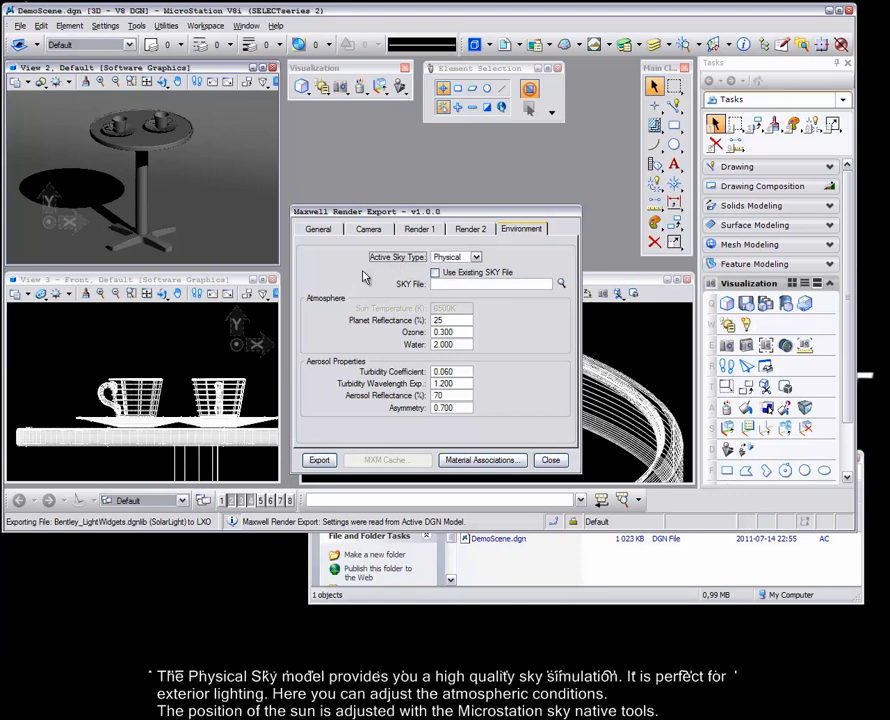
{"action": "left_click", "coordinate": [320, 461]}
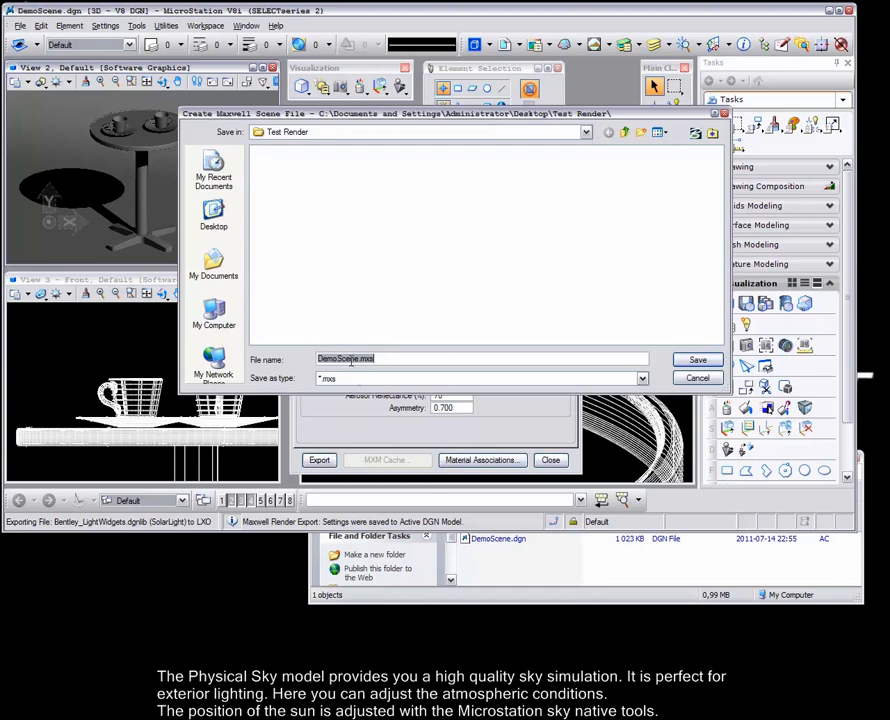
Save DemoScene.mxs and render it in Maxwell with lower ISO and faster shutter, then stop and close.
{"action": "left_click", "coordinate": [710, 362]}
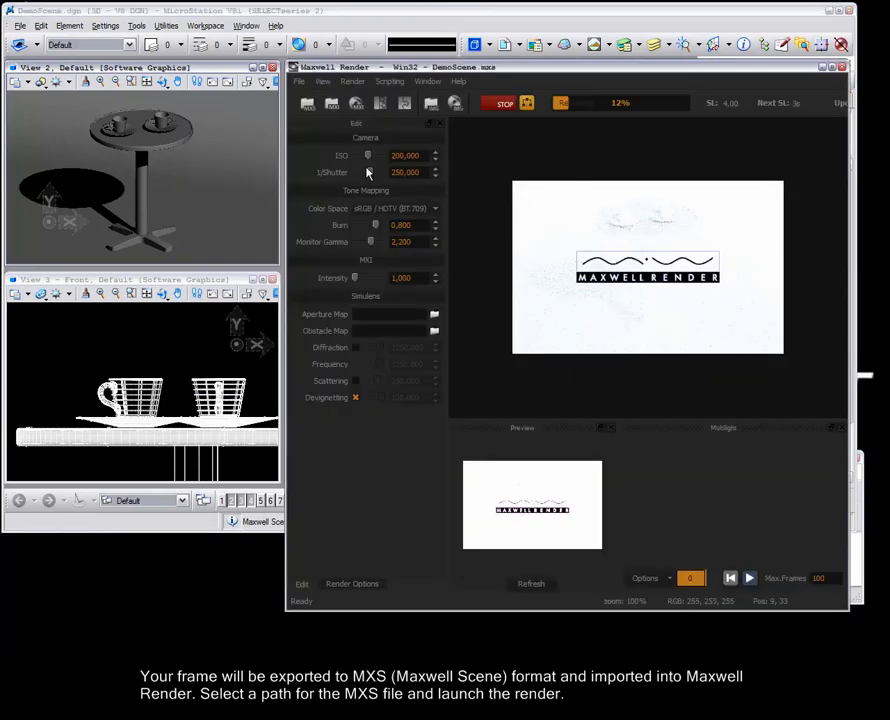
{"action": "left_click_drag", "start_coordinate": [367, 158], "coordinate": [367, 158]}
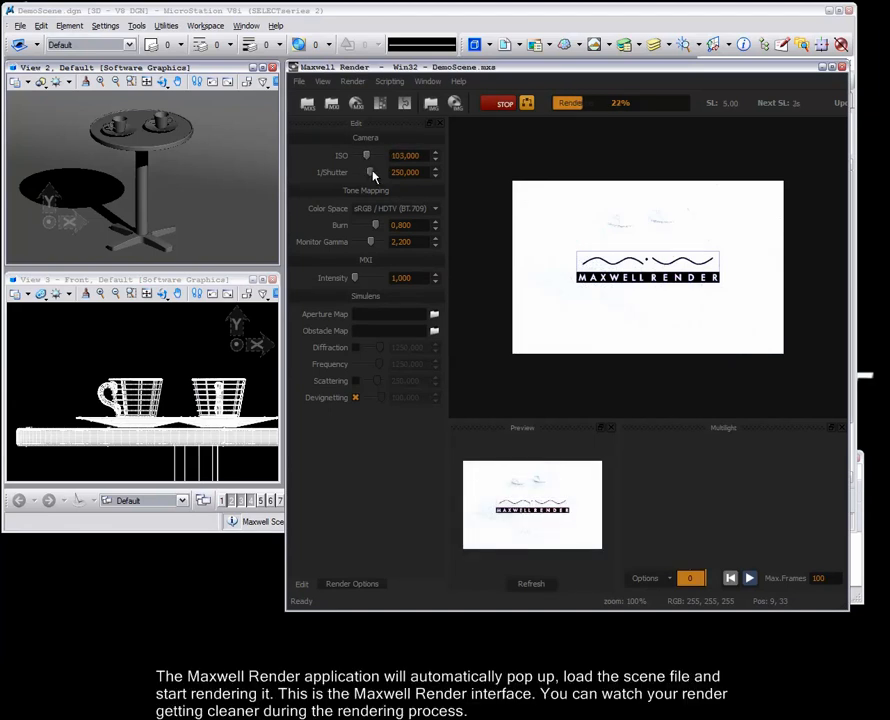
{"action": "mouse_move", "coordinate": [373, 176]}
{"action": "left_mouse_down"}
{"action": "mouse_move", "coordinate": [380, 180]}
{"action": "mouse_move", "coordinate": [372, 178]}
{"action": "left_mouse_up"}
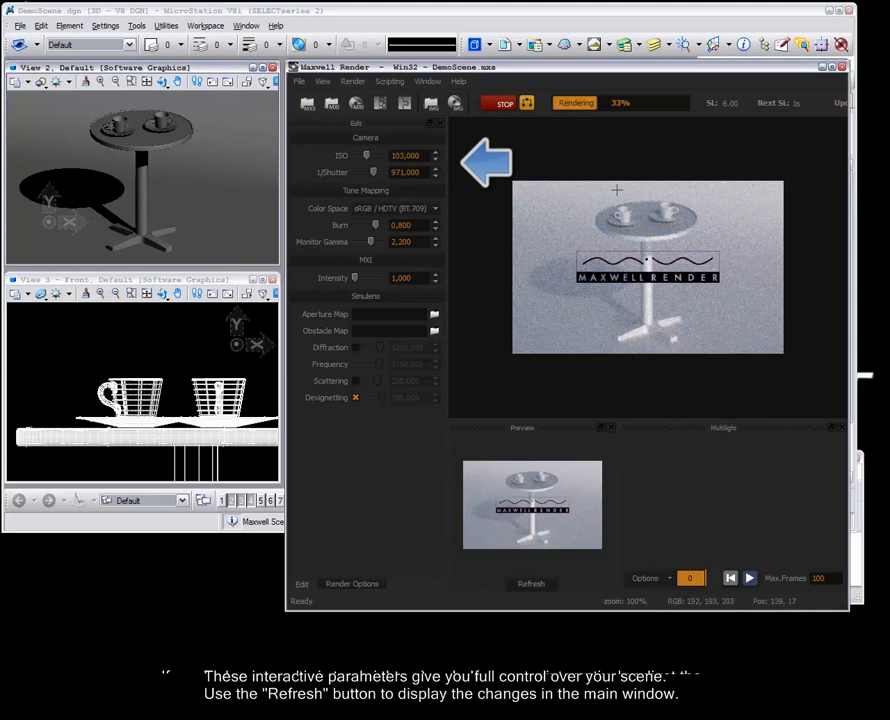
{"action": "left_click", "coordinate": [504, 108]}
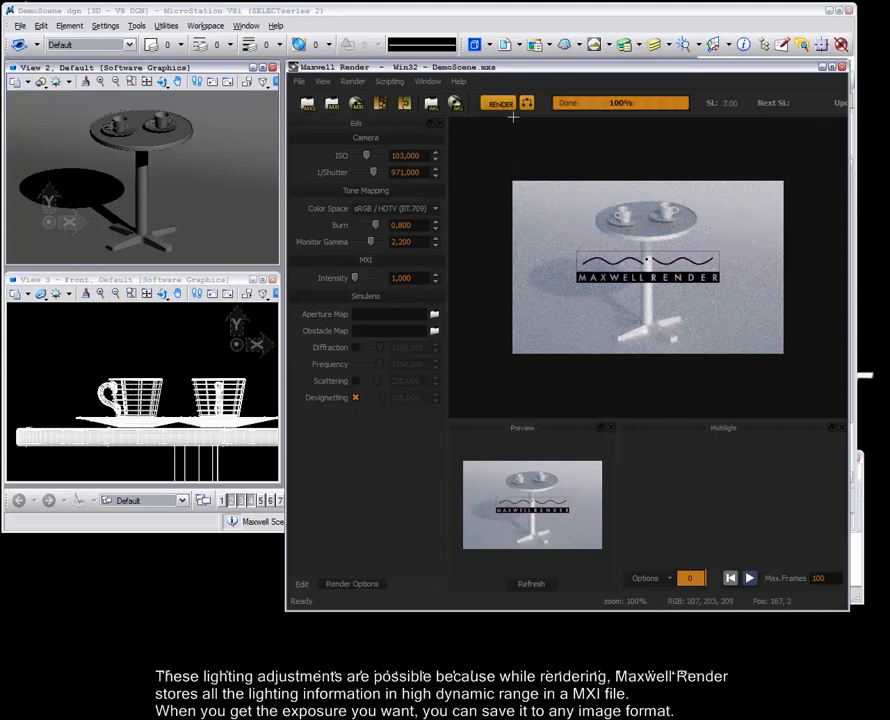
{"action": "left_click", "coordinate": [843, 70]}
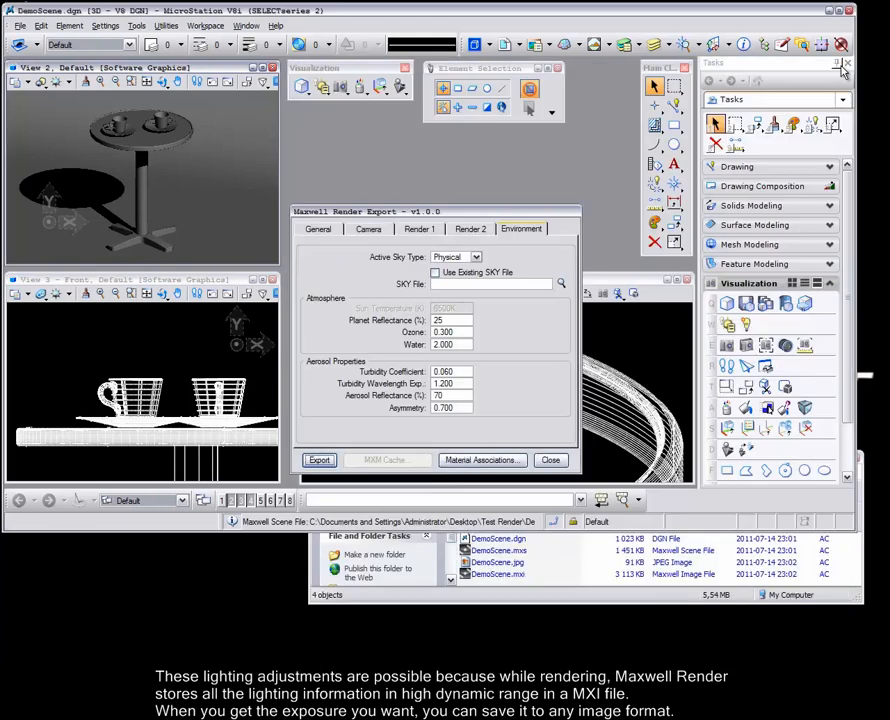
Set the export camera's shutter speed to 1000 and film ISO to 100.
{"action": "left_click", "coordinate": [368, 229]}
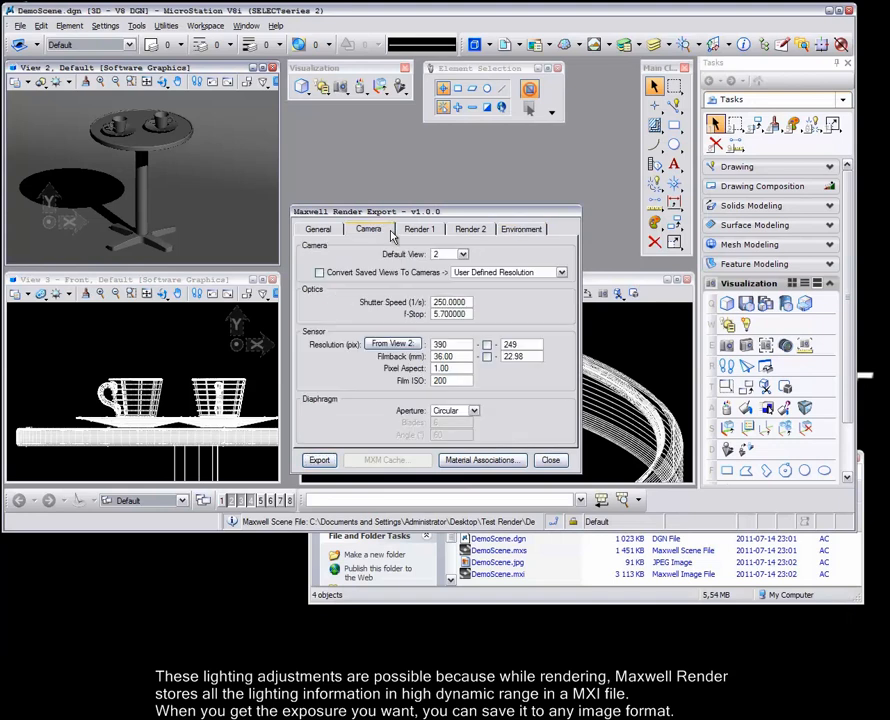
{"action": "double_click", "coordinate": [444, 303]}
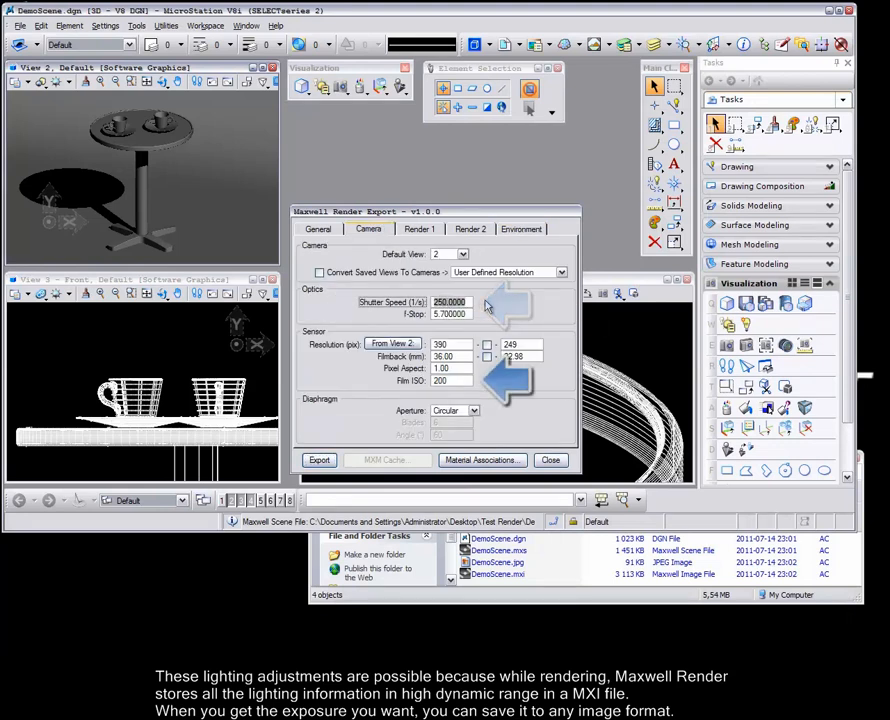
{"action": "type", "text": "10"}
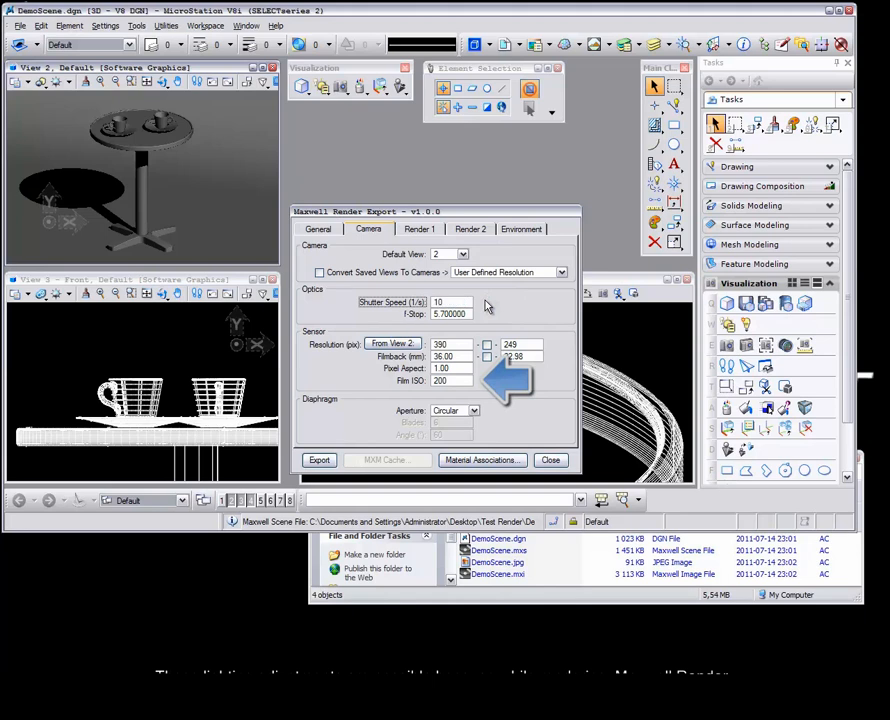
{"action": "type", "text": "00"}
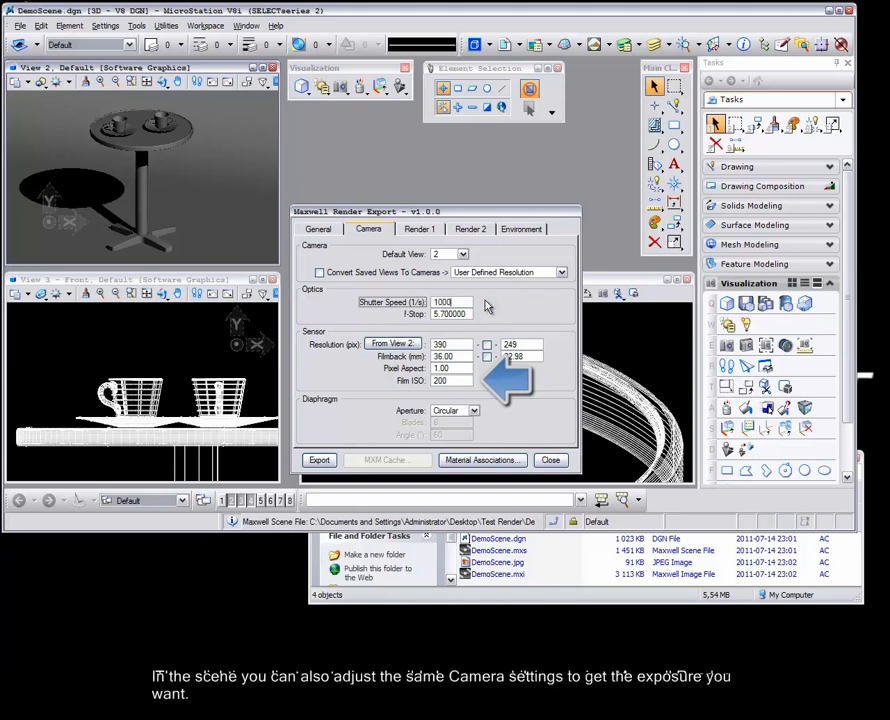
{"action": "key", "text": "Tab"}
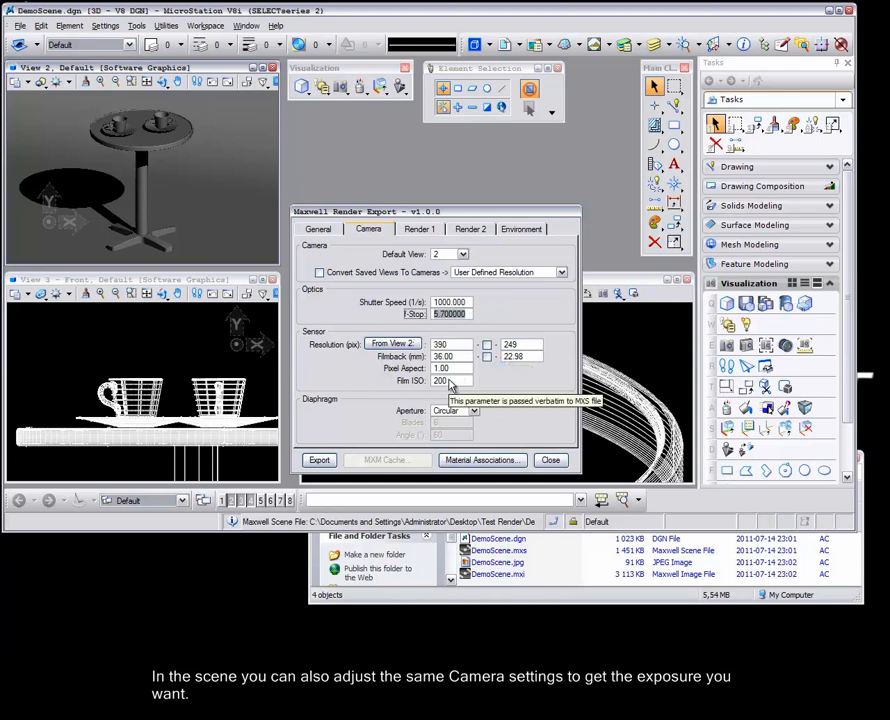
{"action": "double_click", "coordinate": [449, 382]}
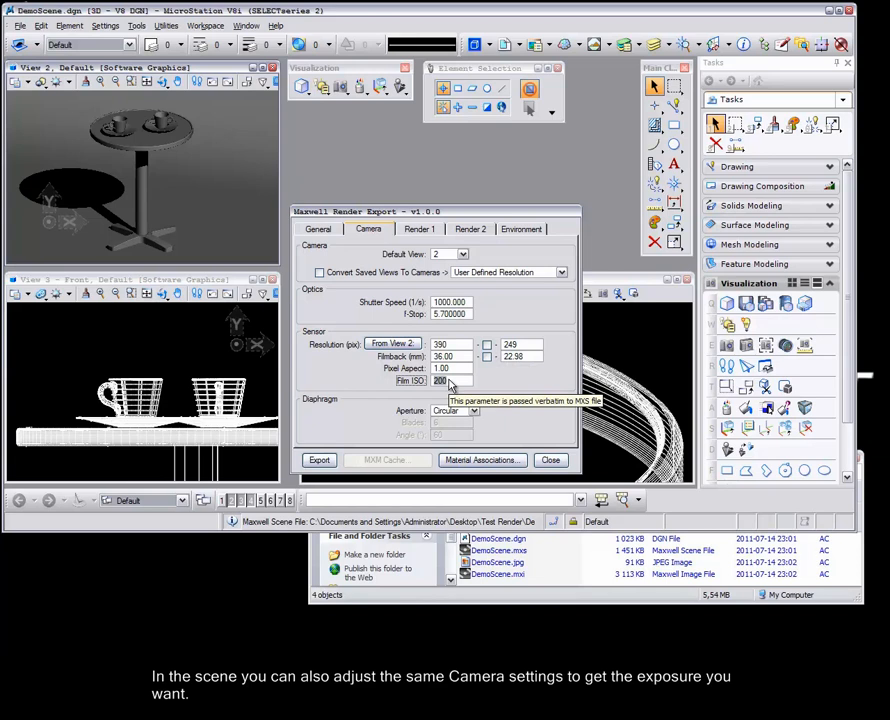
{"action": "type", "text": "100"}
{"action": "key", "text": "Tab"}
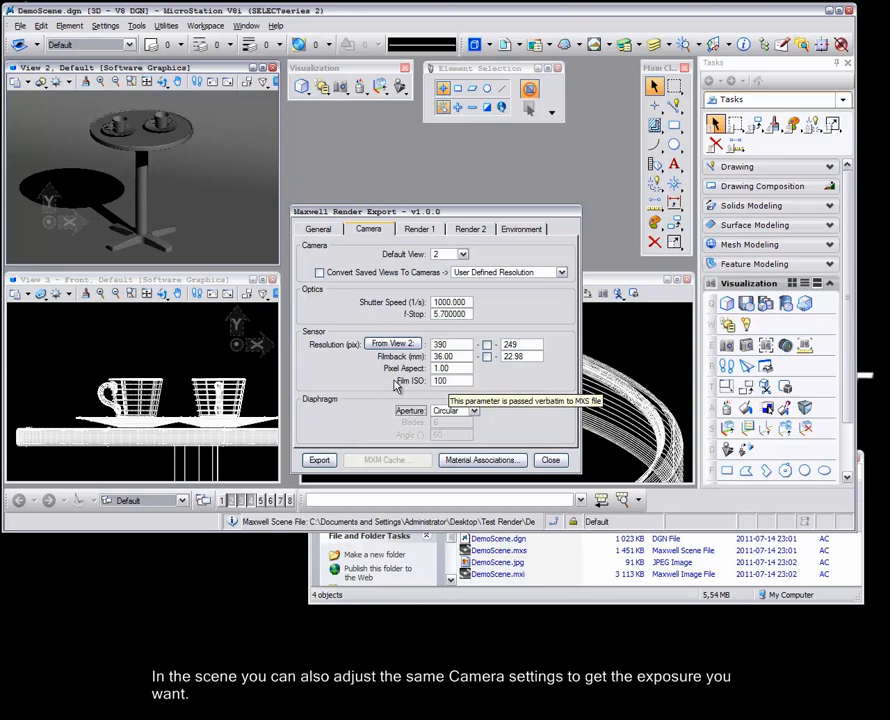
Re-export and overwrite DemoScene.mxs, render it at ISO 100 and shutter 1000, then stop and close Maxwell.
{"action": "left_click", "coordinate": [322, 462]}
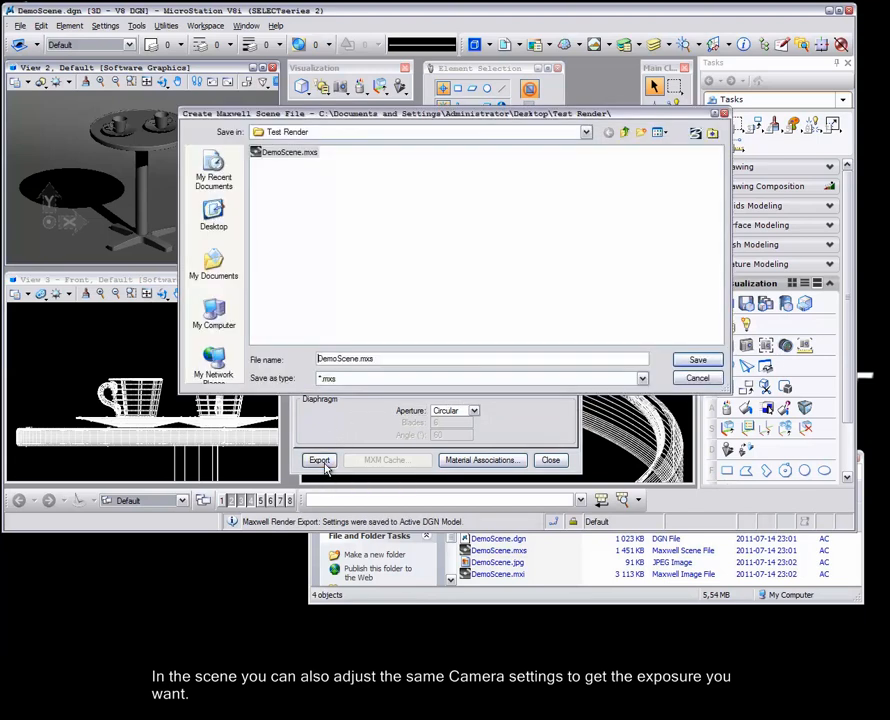
{"action": "left_click", "coordinate": [697, 364]}
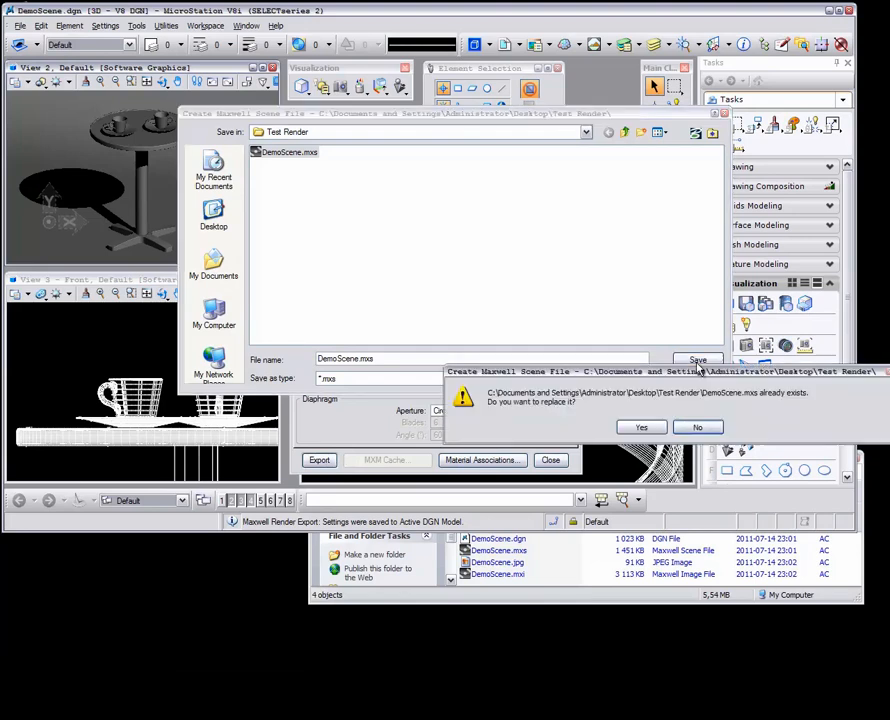
{"action": "left_click", "coordinate": [644, 427]}
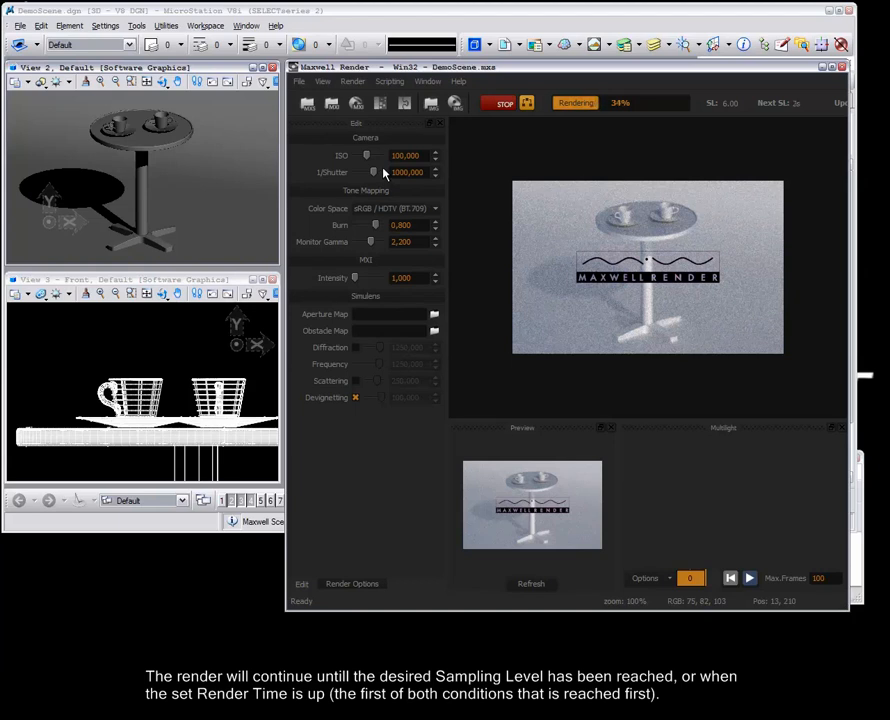
{"action": "left_click", "coordinate": [502, 104]}
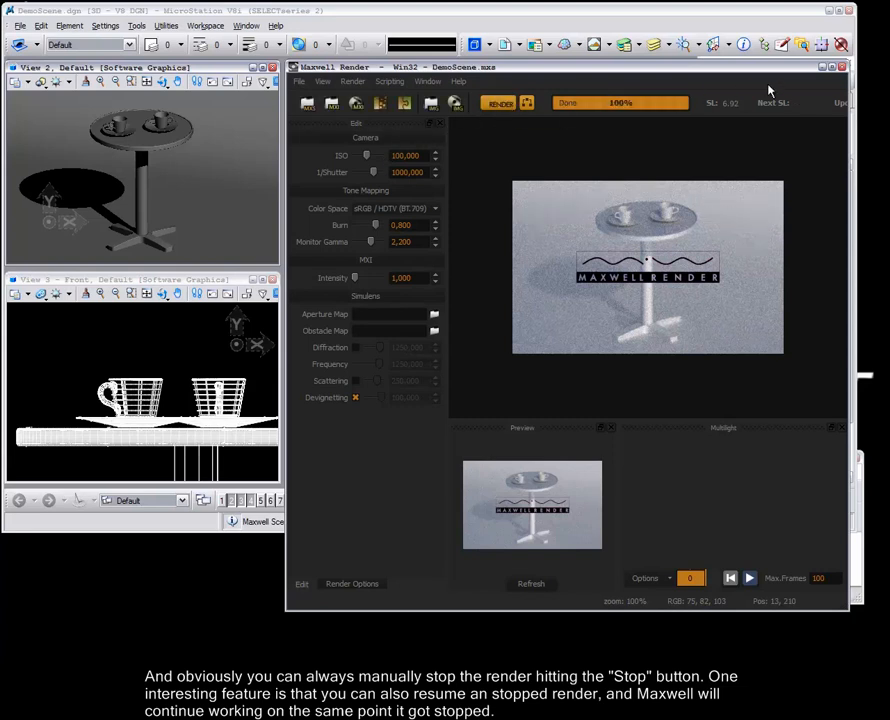
{"action": "left_click", "coordinate": [843, 67]}
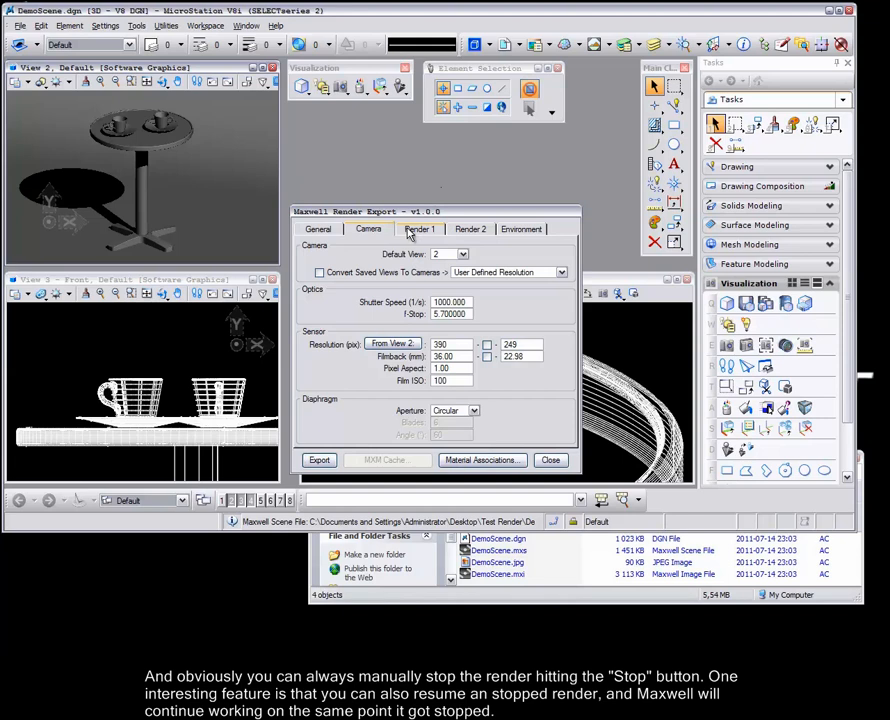
Show the Render 1 output settings, confirming Image File %scene%.jpg saved as DemoScene.jpg in Test Render.
{"action": "left_click", "coordinate": [409, 233]}
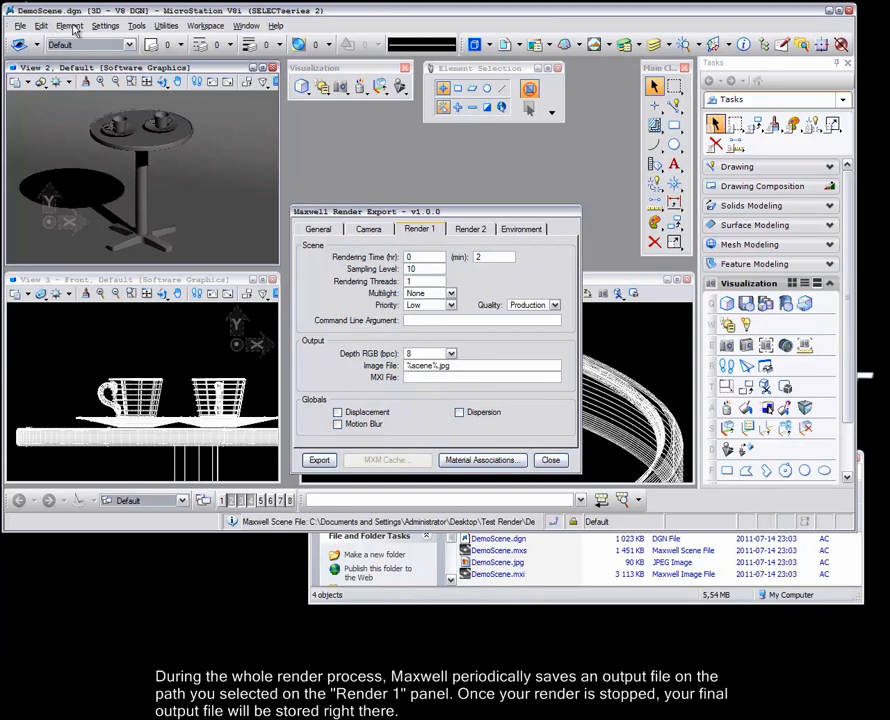
View the rendered DemoScene.jpg in Picture and Fax Viewer, then close the viewer.
{"action": "double_click", "coordinate": [500, 562]}
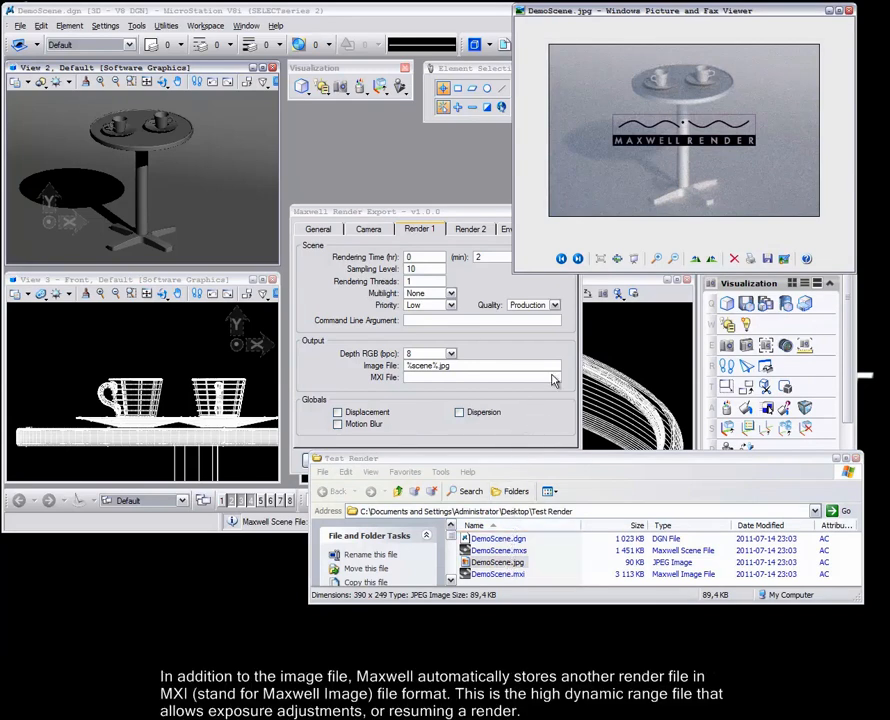
{"action": "left_click", "coordinate": [849, 12]}
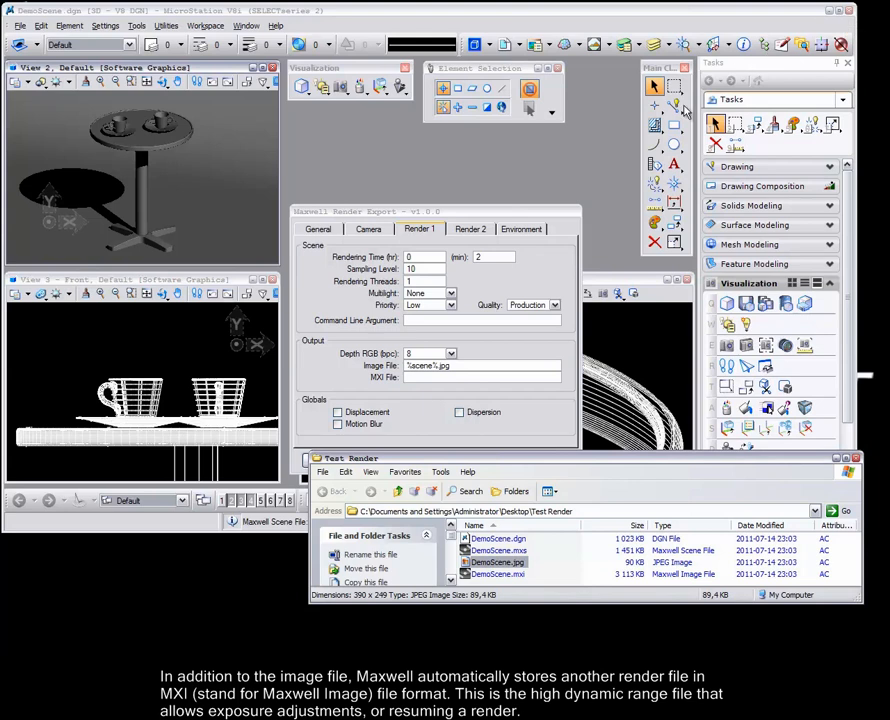